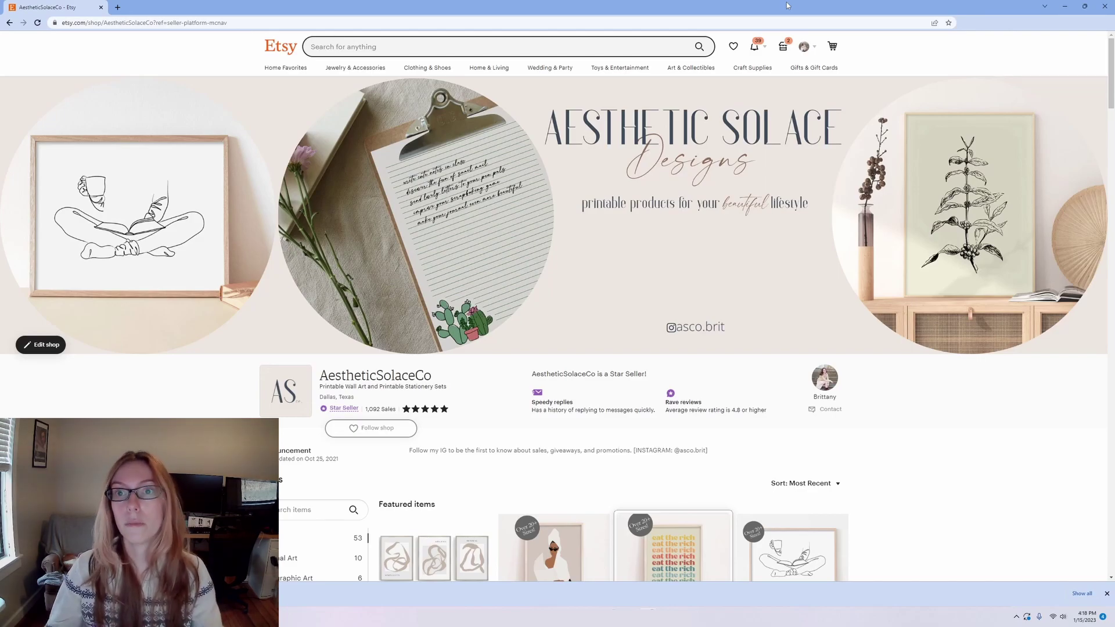
- Open the TEST listing draft from Shop Manager and start uploading a digital file from Downloads
left_click(783, 49)
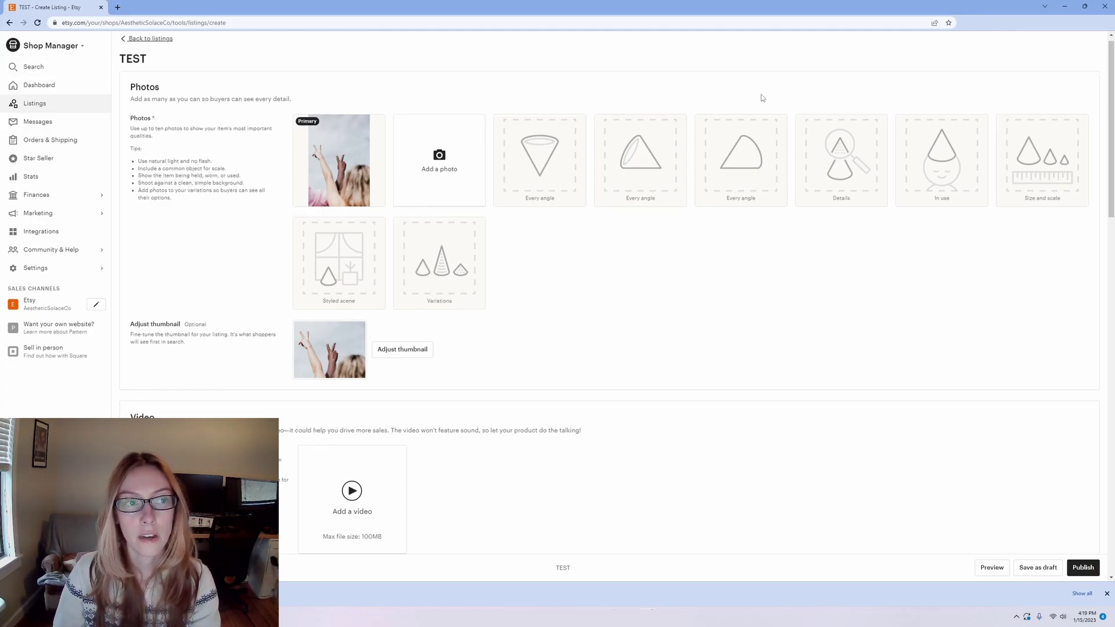
left_click_drag(149, 67, 133, 67)
scroll(406, 189, "down", 3)
scroll(553, 287, "up", 3)
scroll(467, 238, "down", 1)
scroll(467, 238, "down", 10)
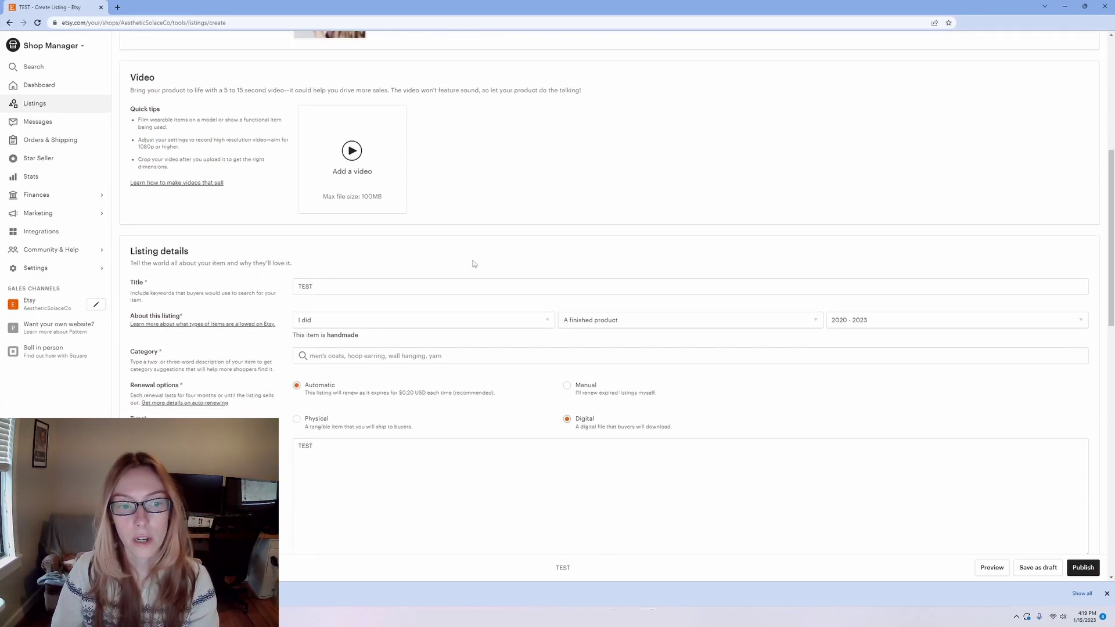
scroll(488, 293, "down", 7)
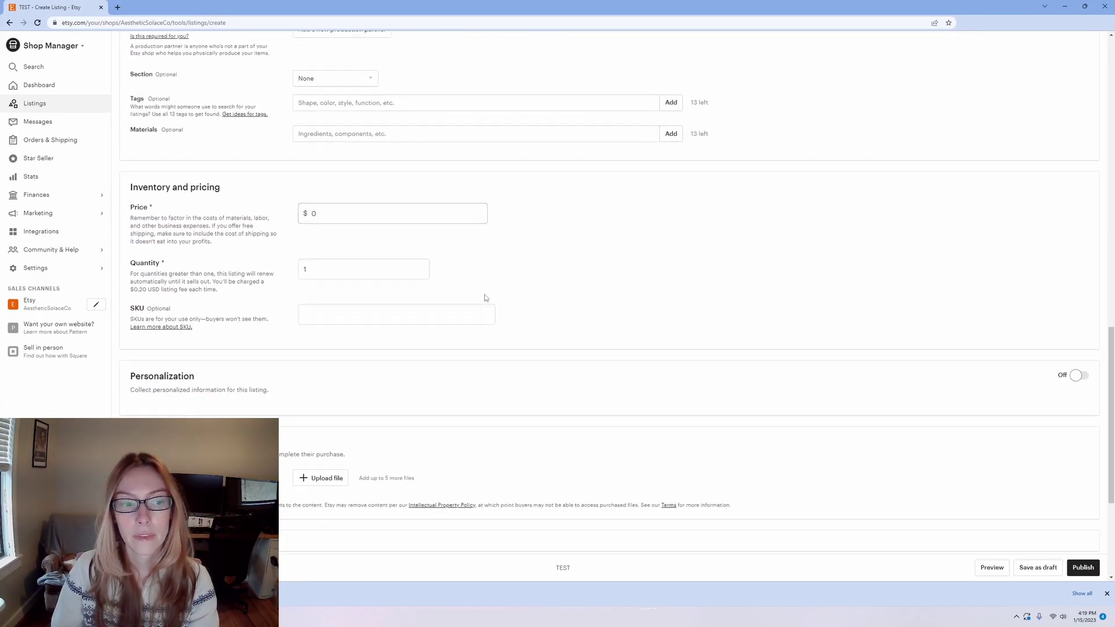
scroll(481, 315, "down", 1)
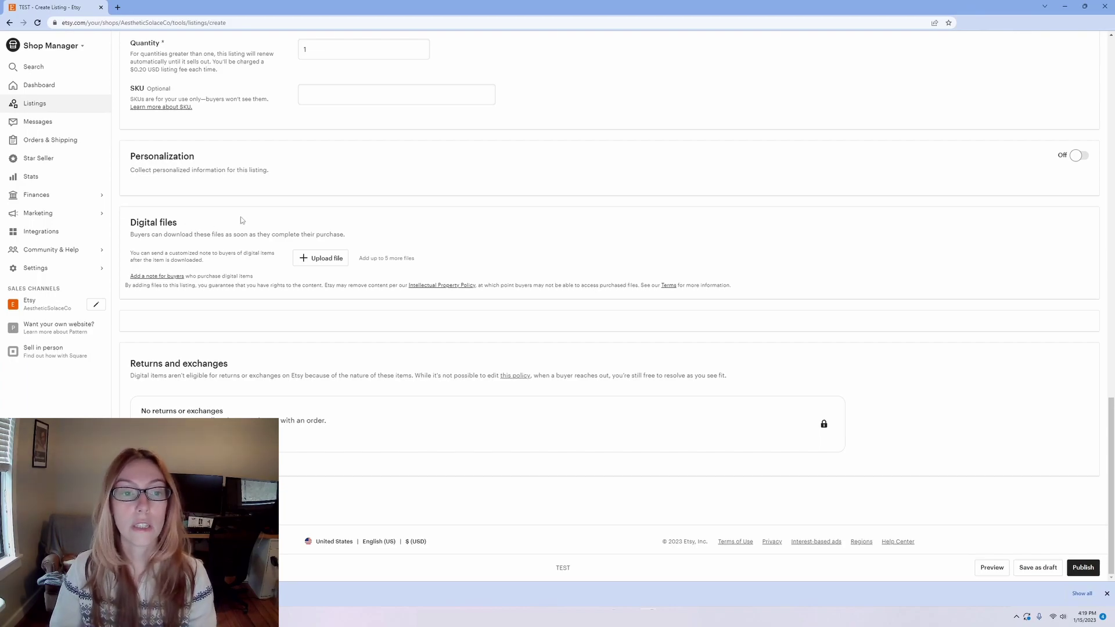
left_click(332, 260)
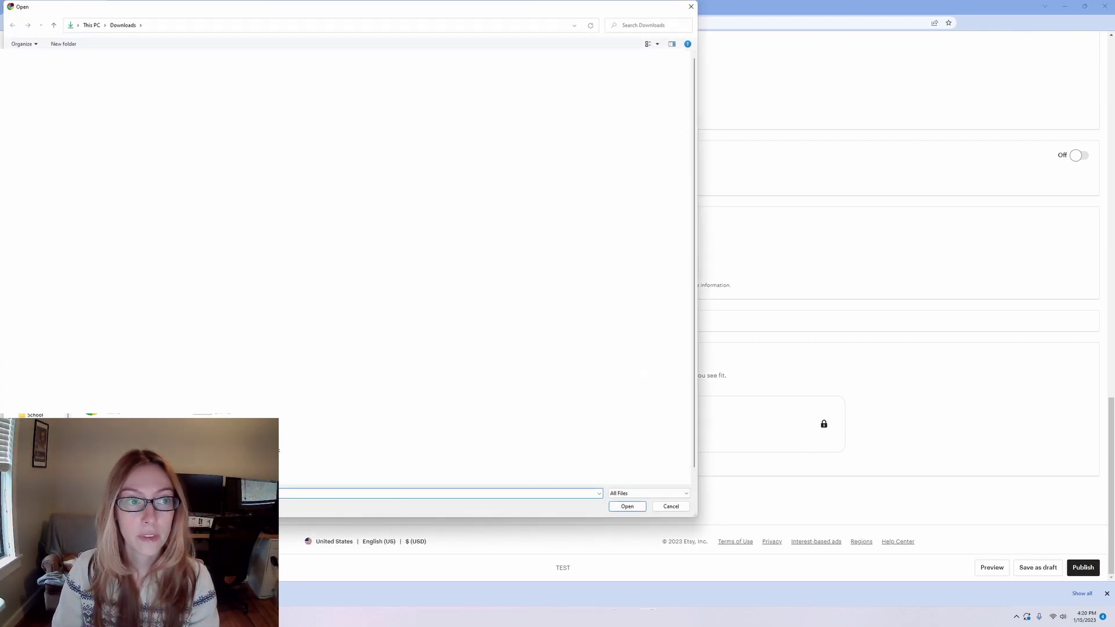
- Attach the chosen photo file to the TEST listing, which fails with Etsy's 20 MB limit error
left_click(635, 506)
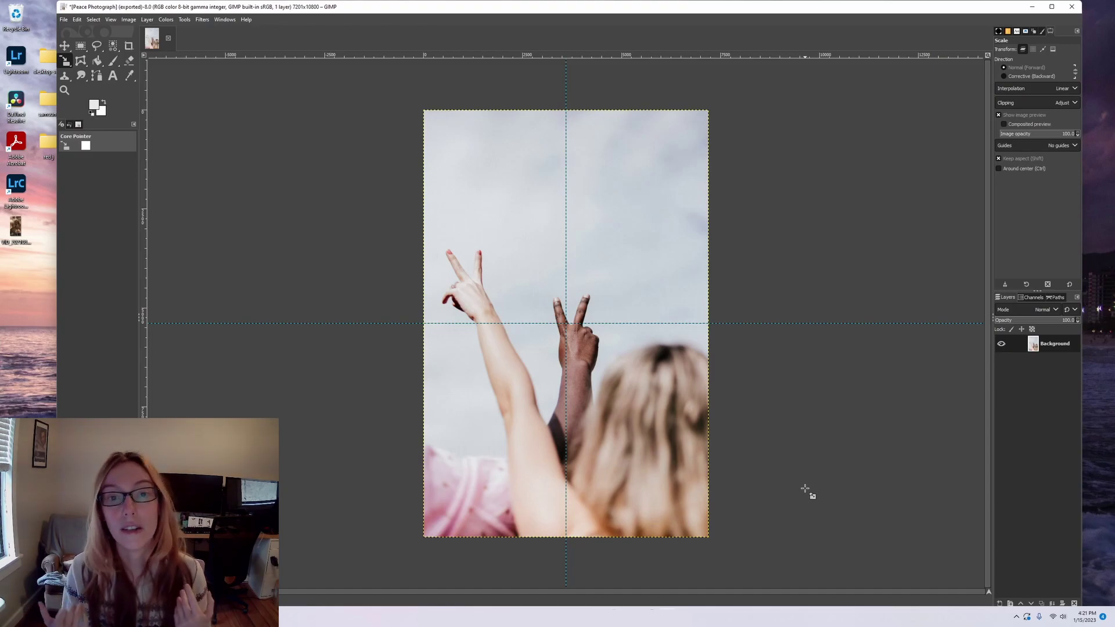
- Switch from GIMP to the Etsy shop page listing all 53 products
key("alt+Tab")
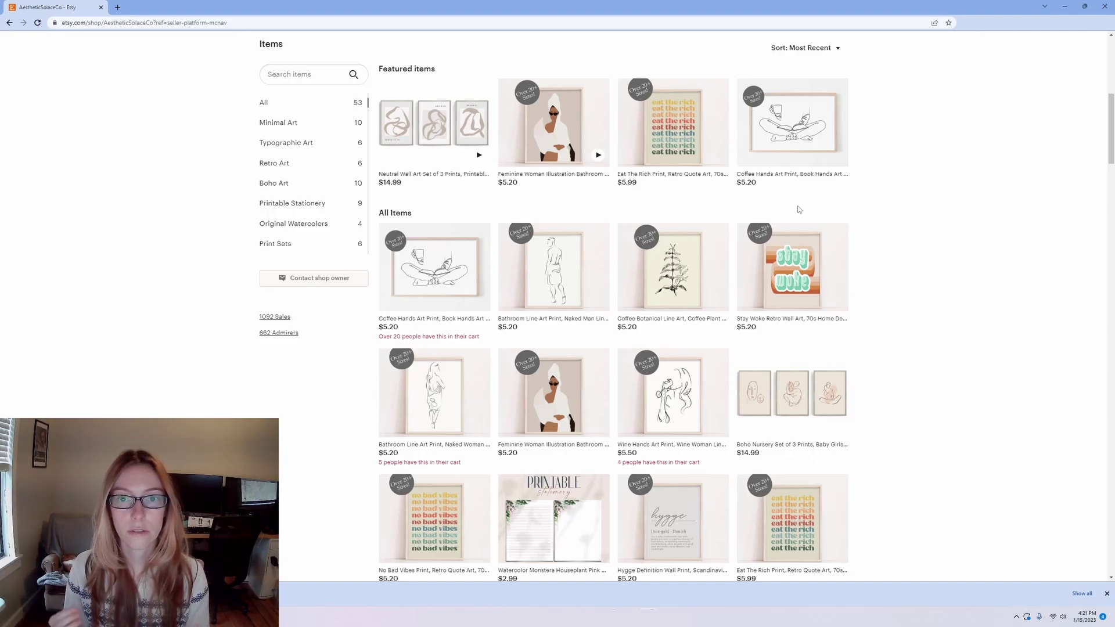
- View the Coffee Hands Art Print listing's five JPG files, then return to GIMP
left_click(435, 267)
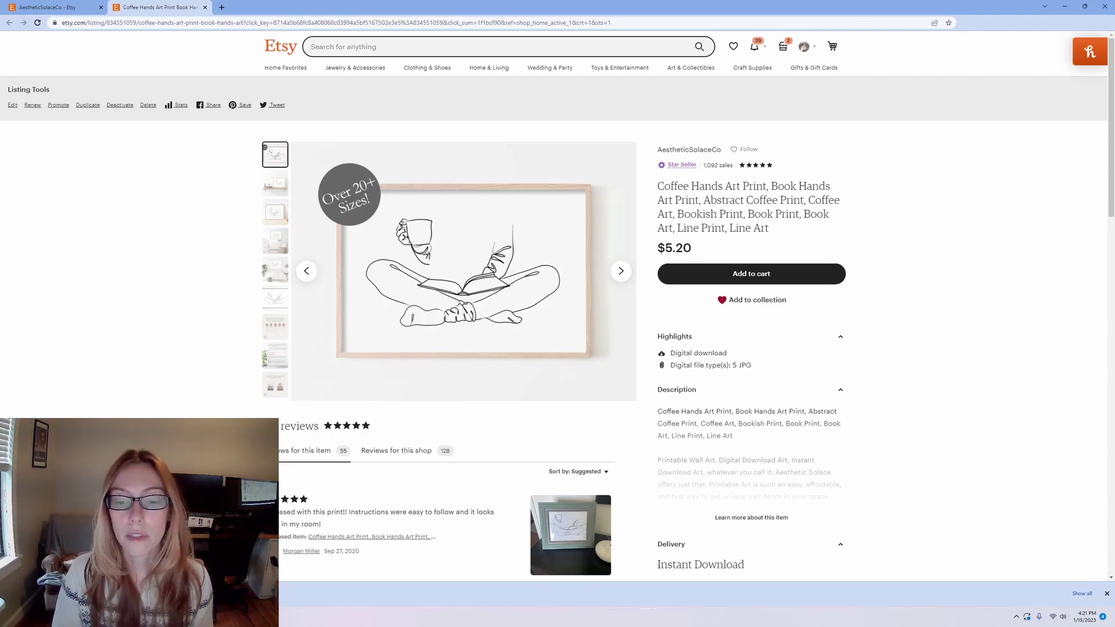
key("alt+Tab")
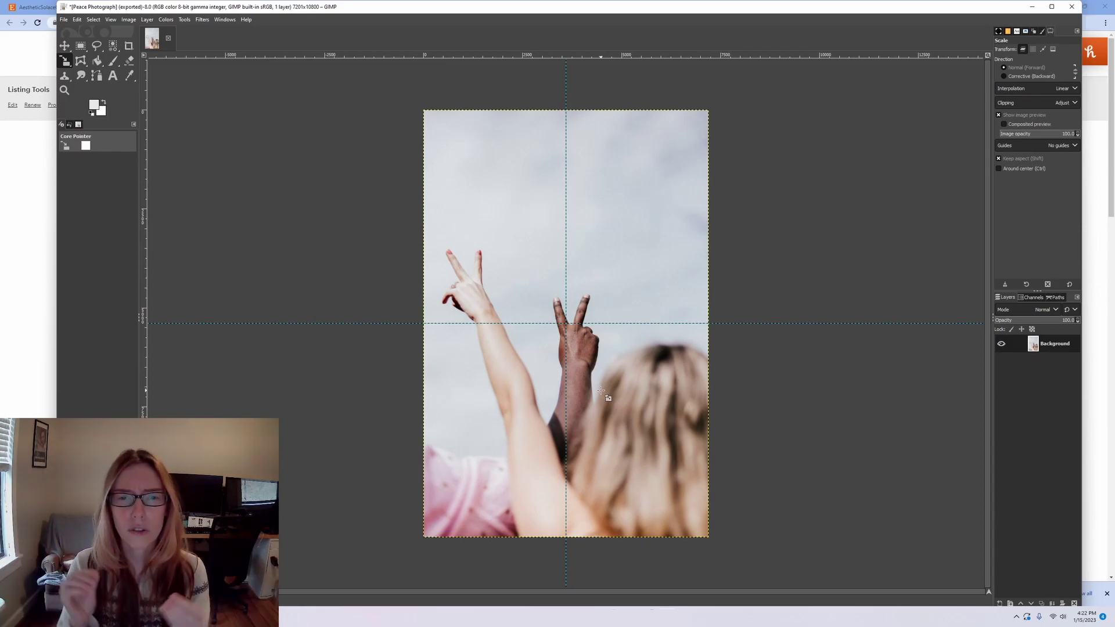
- Zoom in and out on the photo, then check Peace Photograph's 27.3 MB size in File Explorer
scroll(601, 391, "up", 6)
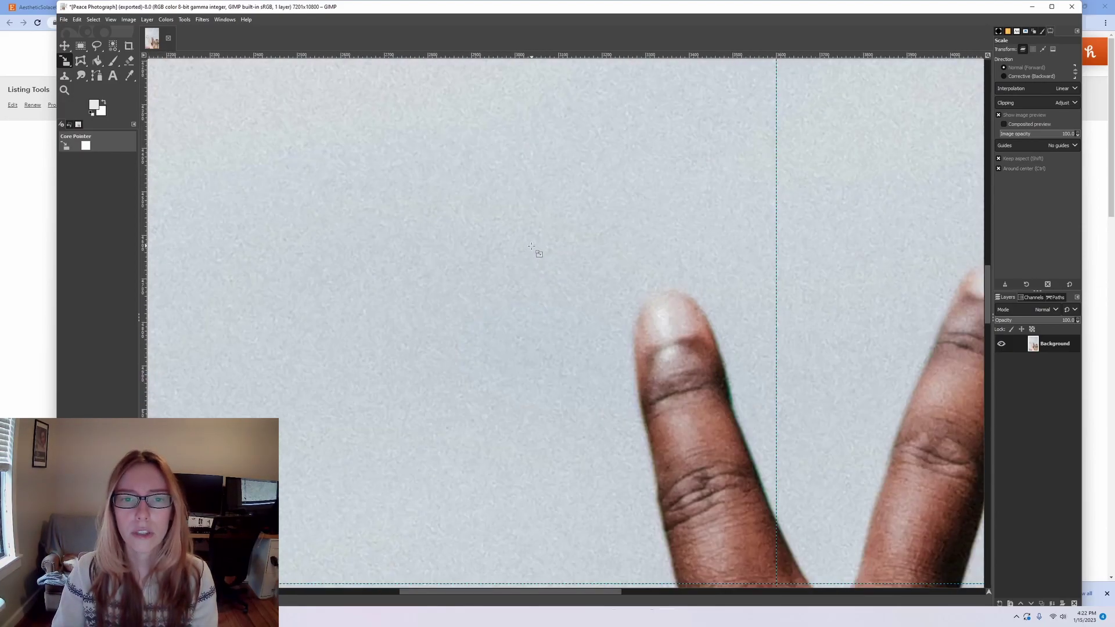
scroll(684, 445, "up", 3)
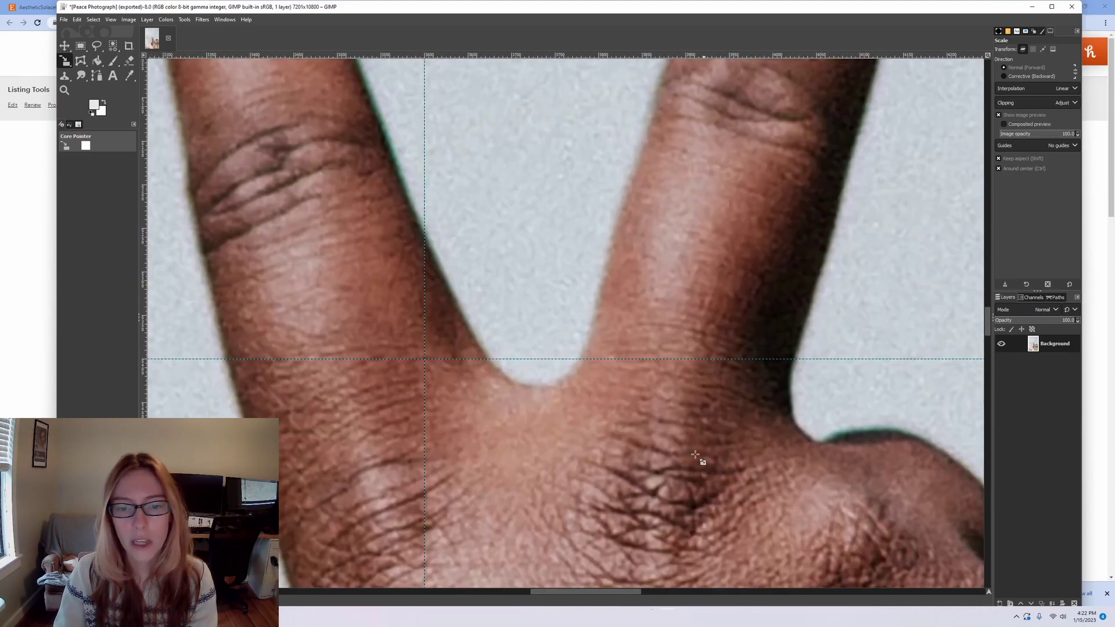
scroll(738, 415, "down", 6)
scroll(726, 427, "down", 5)
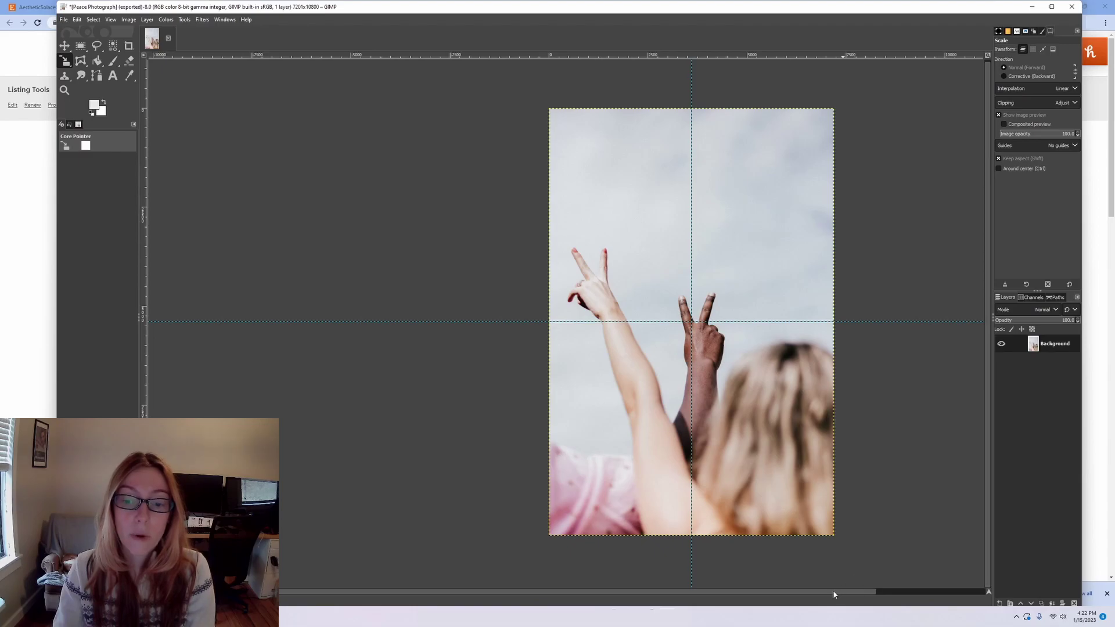
left_click_drag(833, 590, 856, 599)
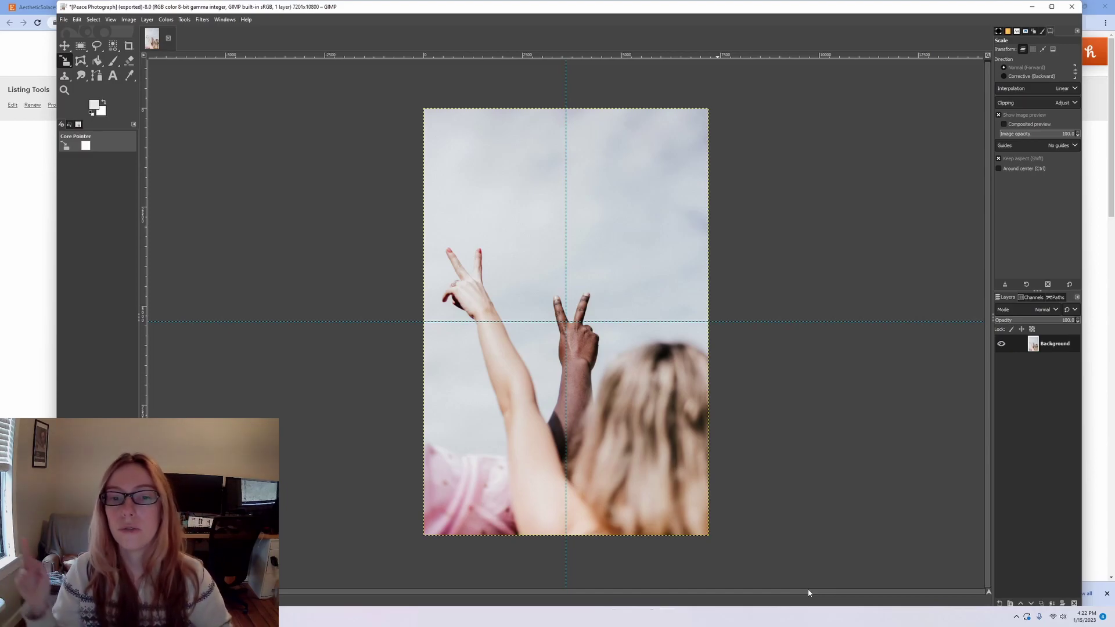
scroll(804, 255, "up", 1)
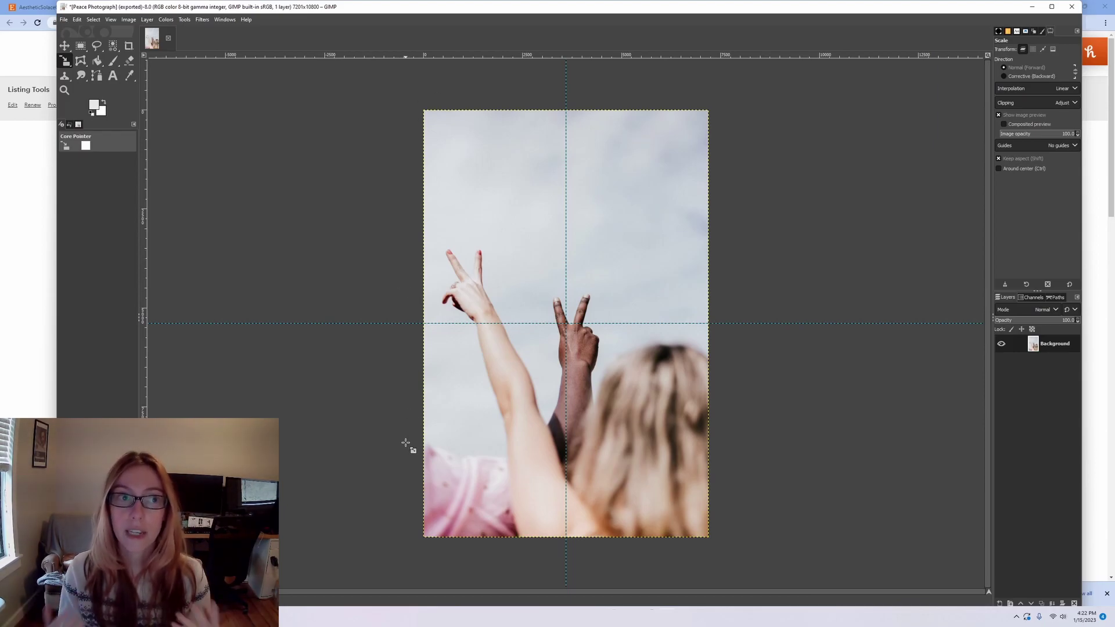
key("super+e")
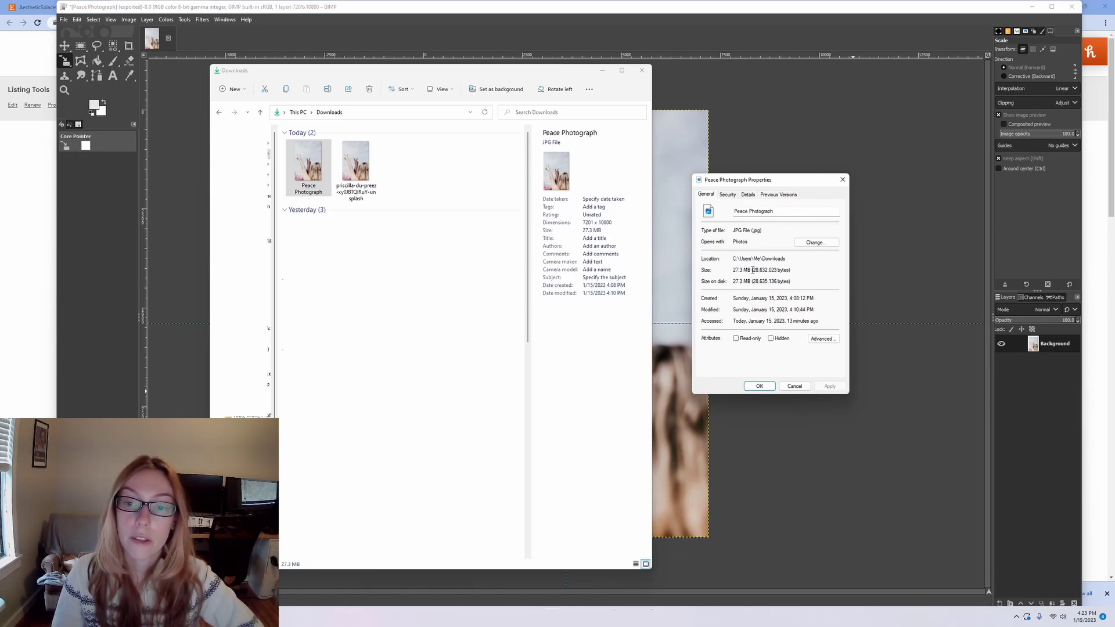
- Highlight the 27.3 MB size, close the Peace Photograph properties and return to GIMP
left_click_drag(755, 273, 733, 272)
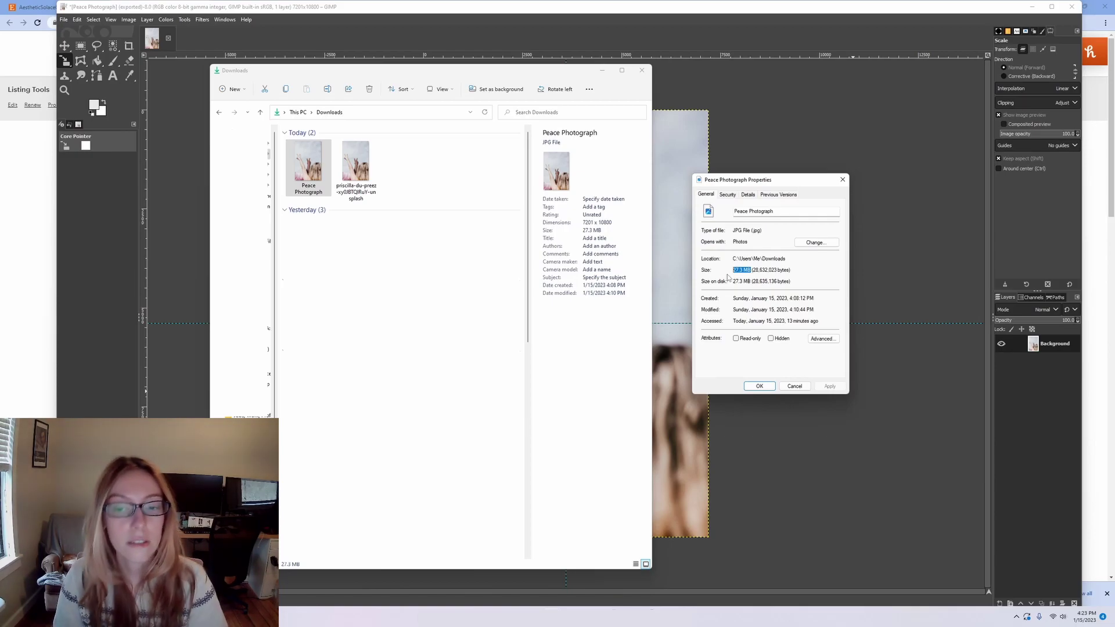
left_click(795, 386)
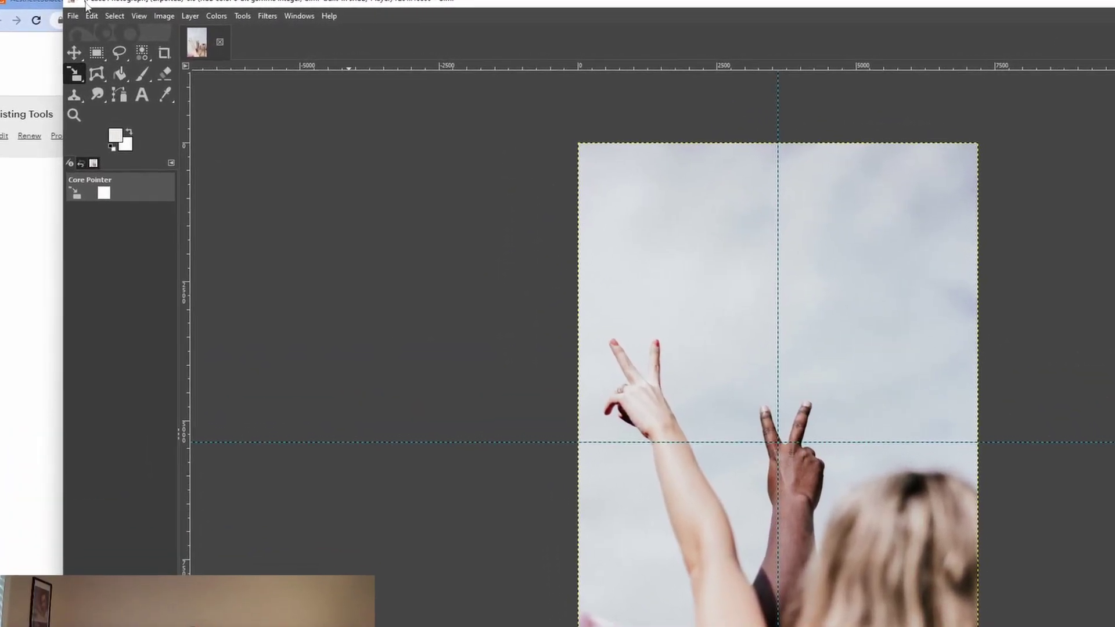
left_click(70, 16)
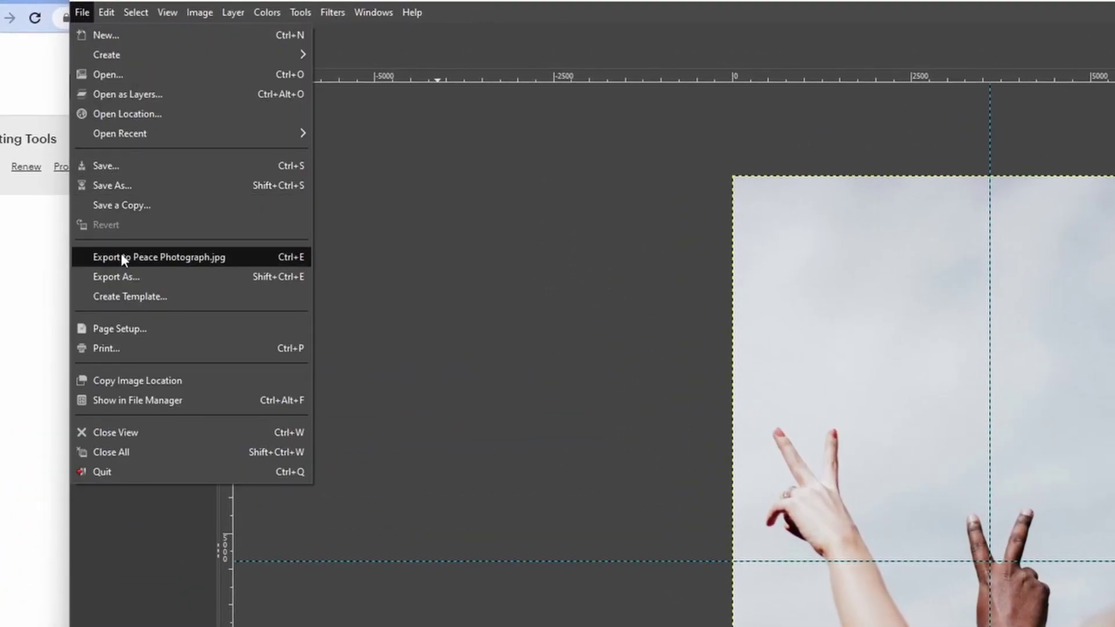
- Export the image under the new name Peace Photograph2.jpg with JPEG quality set to 95
left_click(103, 202)
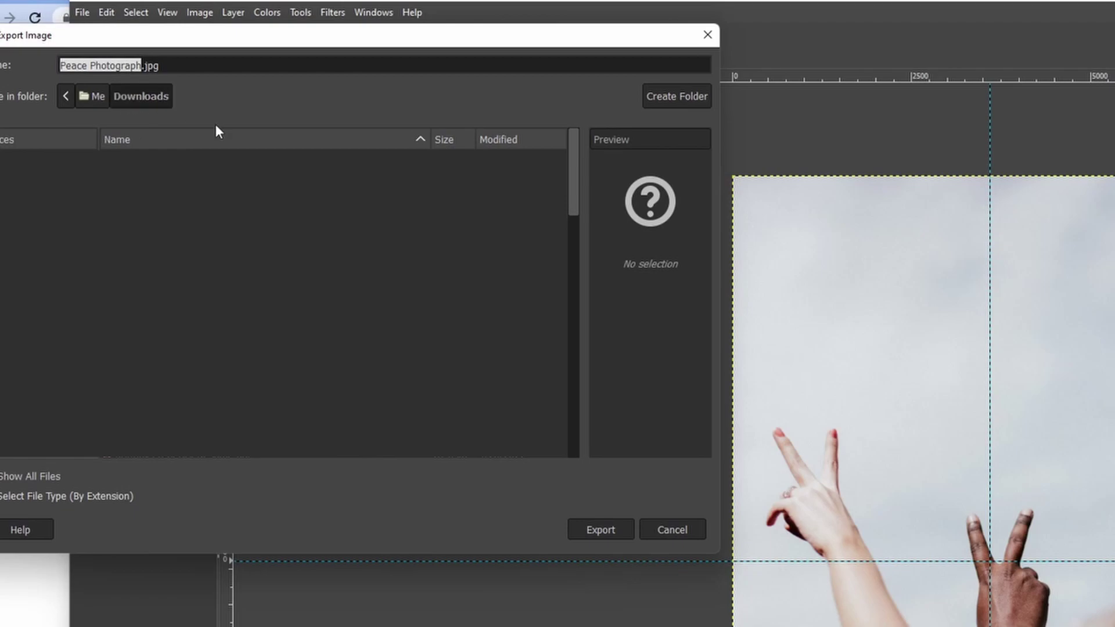
left_click(141, 65)
type("2")
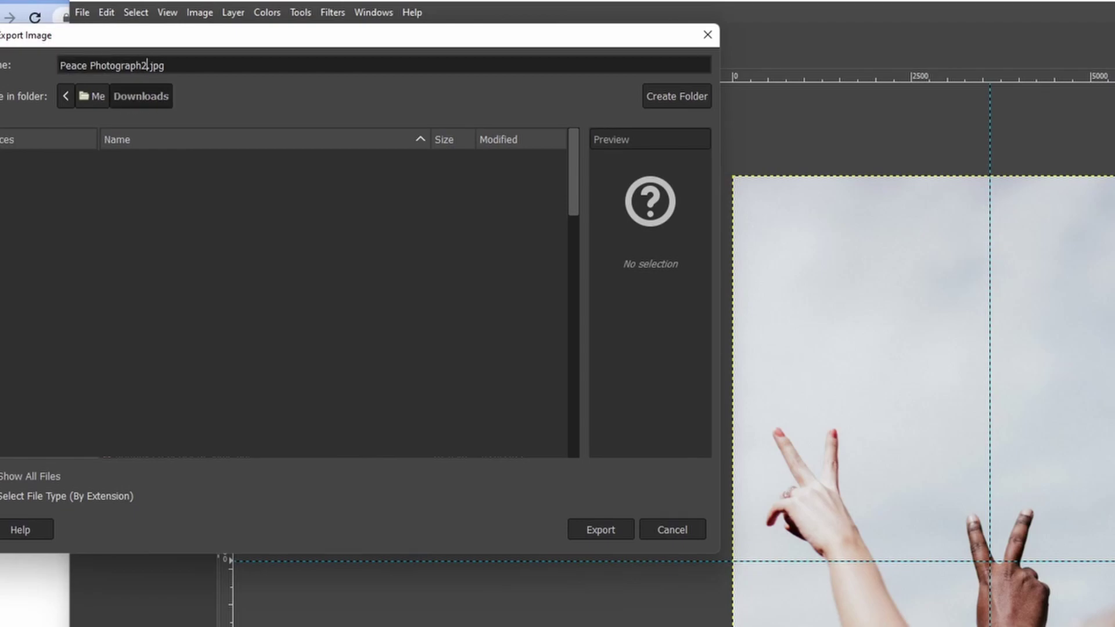
key("Return")
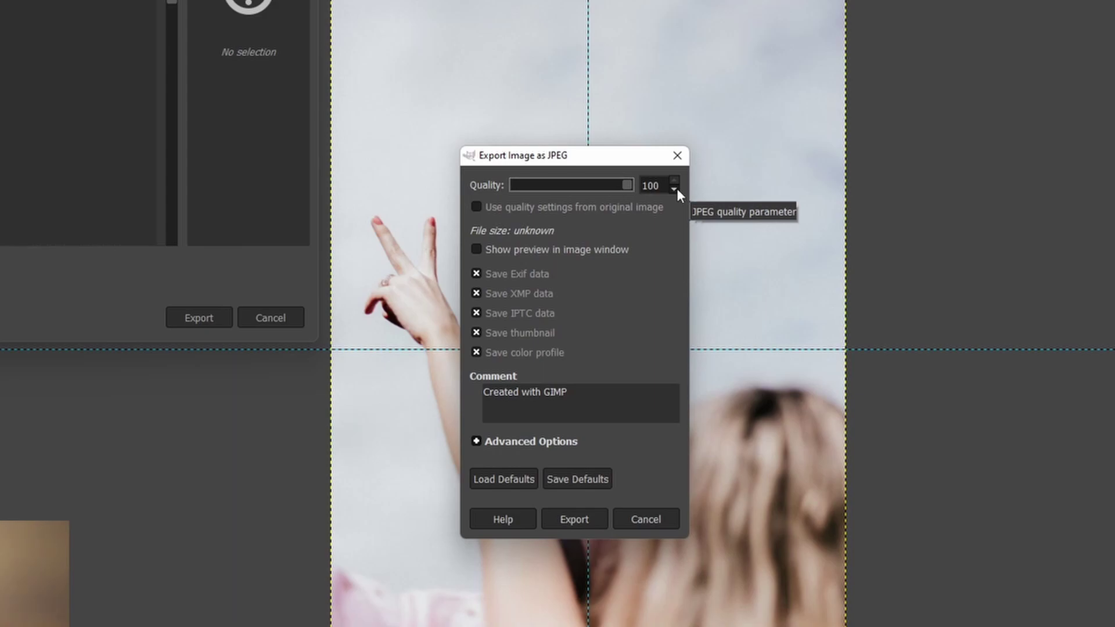
left_click_drag(612, 160, 585, 135)
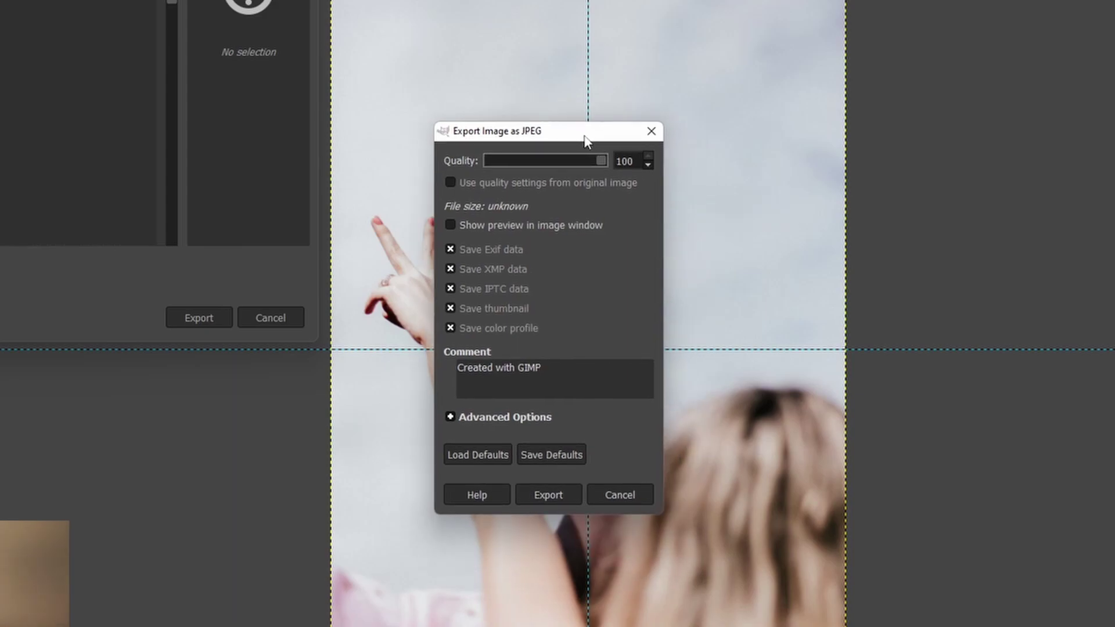
mouse_move(602, 159)
left_mouse_down()
mouse_move(525, 158)
mouse_move(618, 162)
left_mouse_up()
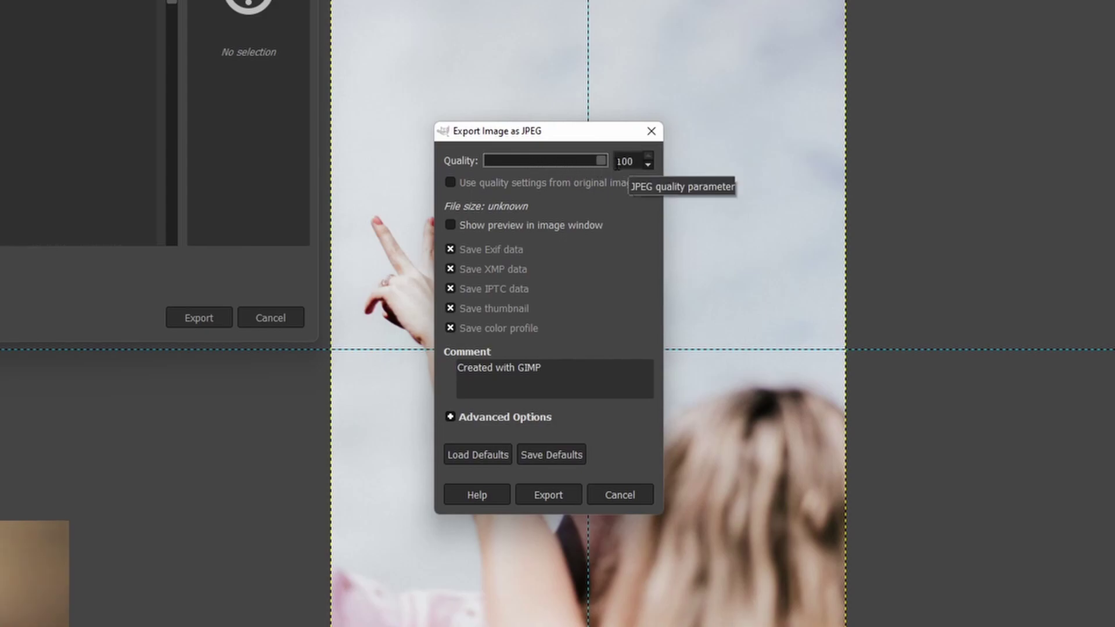
left_click_drag(605, 160, 598, 161)
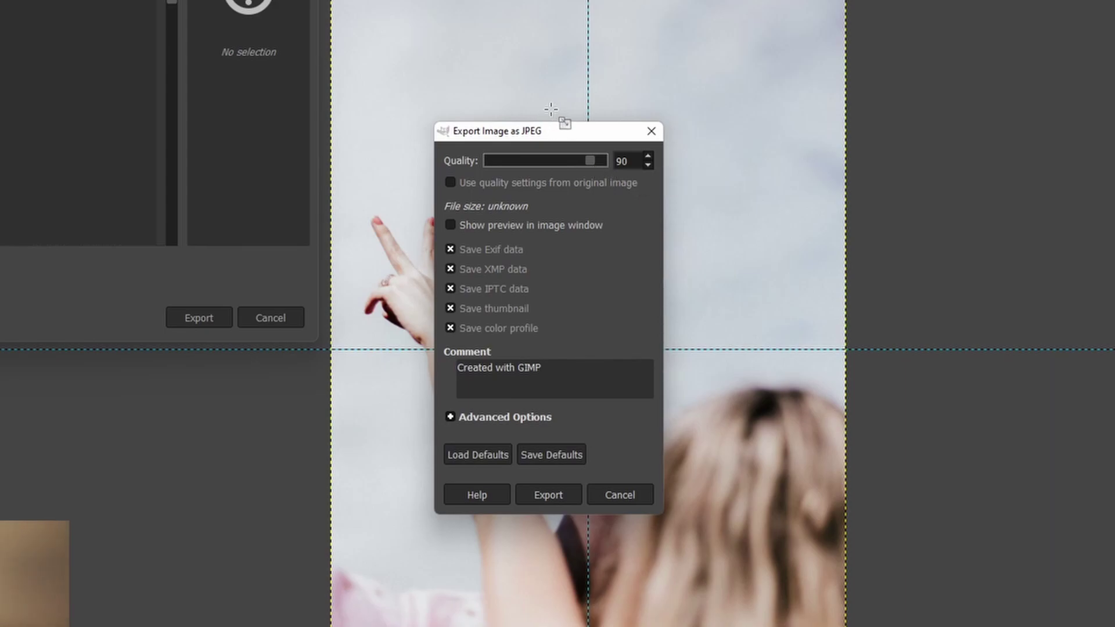
left_click(647, 157)
left_click(648, 157)
left_click(648, 157)
left_click(648, 158)
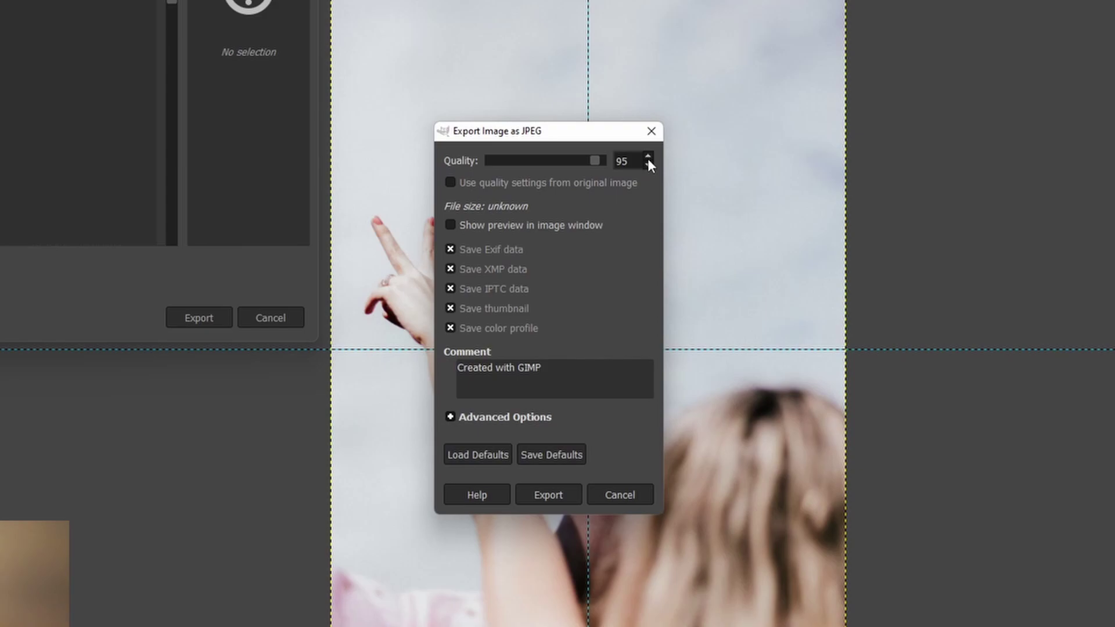
left_click(553, 493)
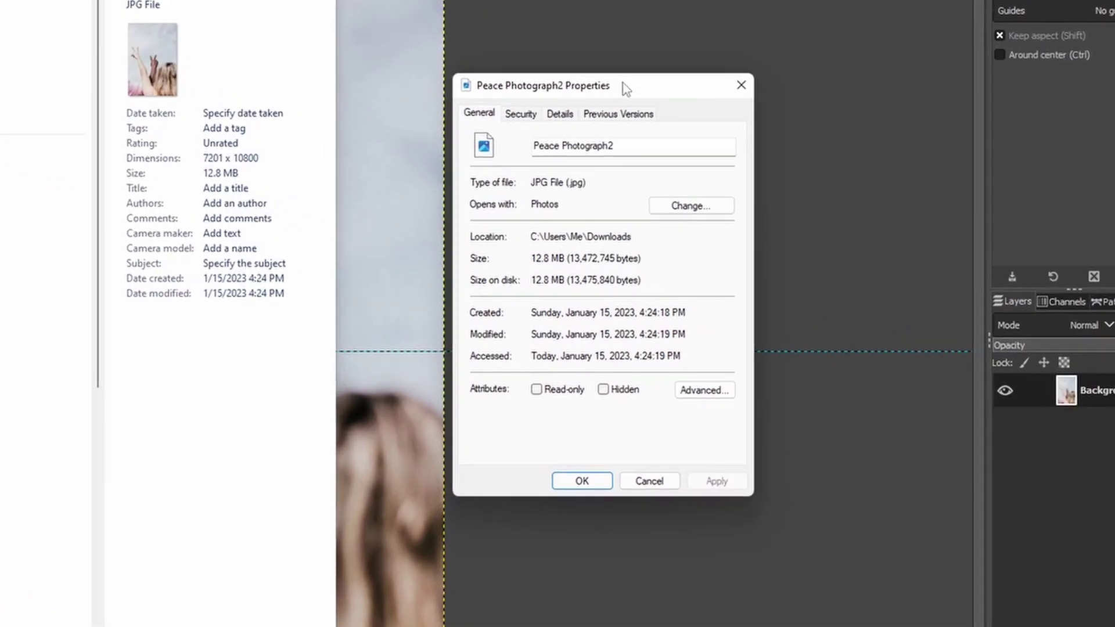
- Verify Peace Photograph2 is 12.8 MB, 7201 x 10800 pixels at 300 dpi, then close properties
left_click_drag(568, 258, 530, 260)
left_click(569, 116)
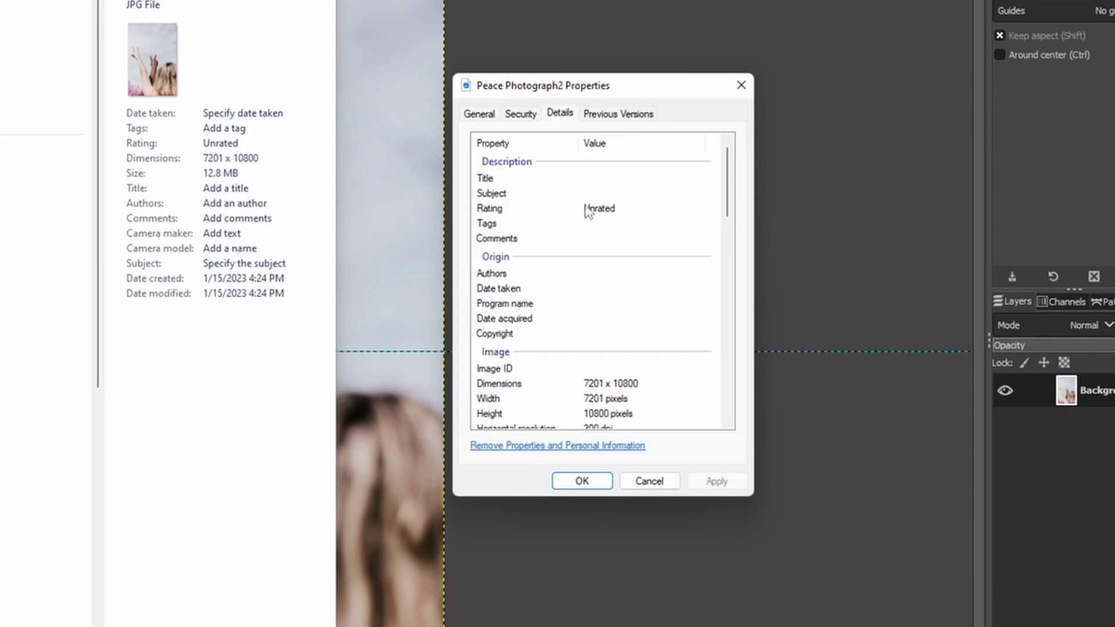
scroll(597, 254, "down", 3)
left_click(644, 300)
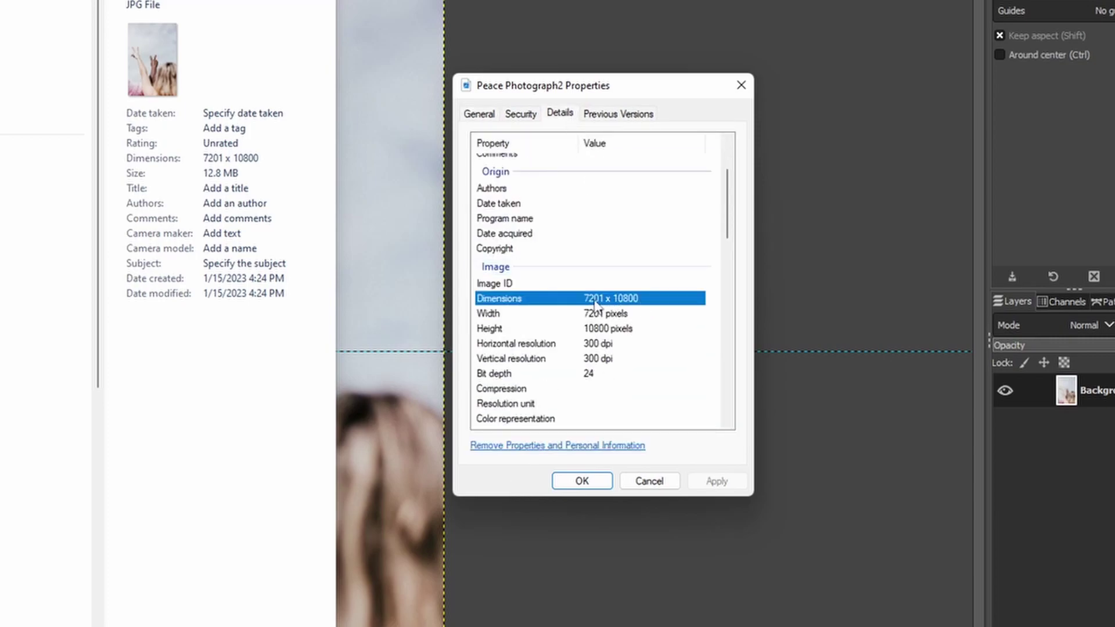
left_click(598, 345)
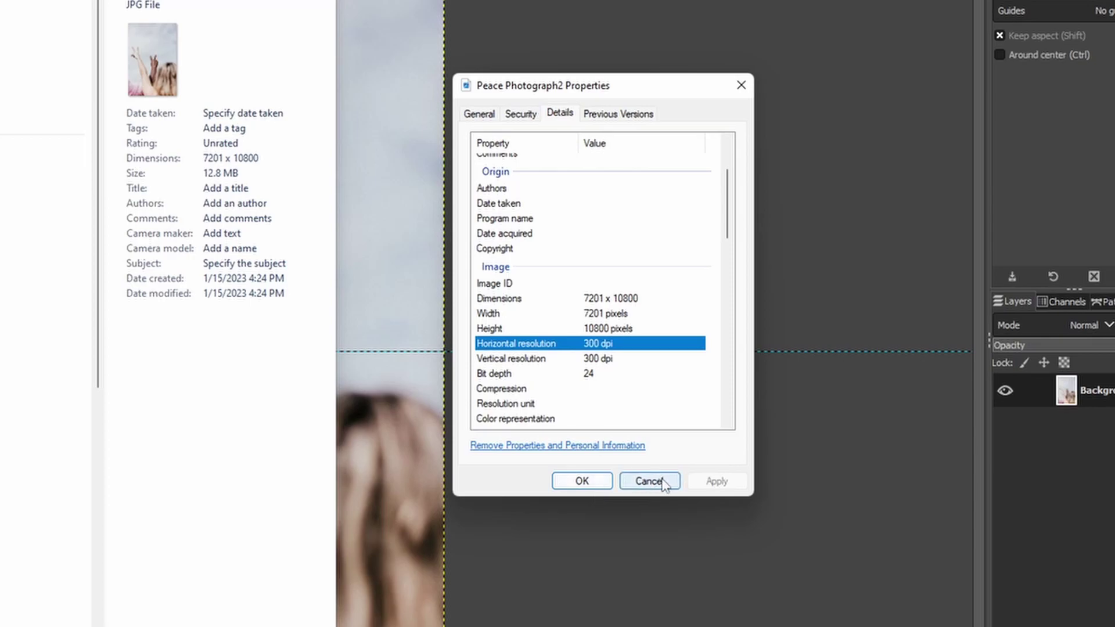
left_click(650, 482)
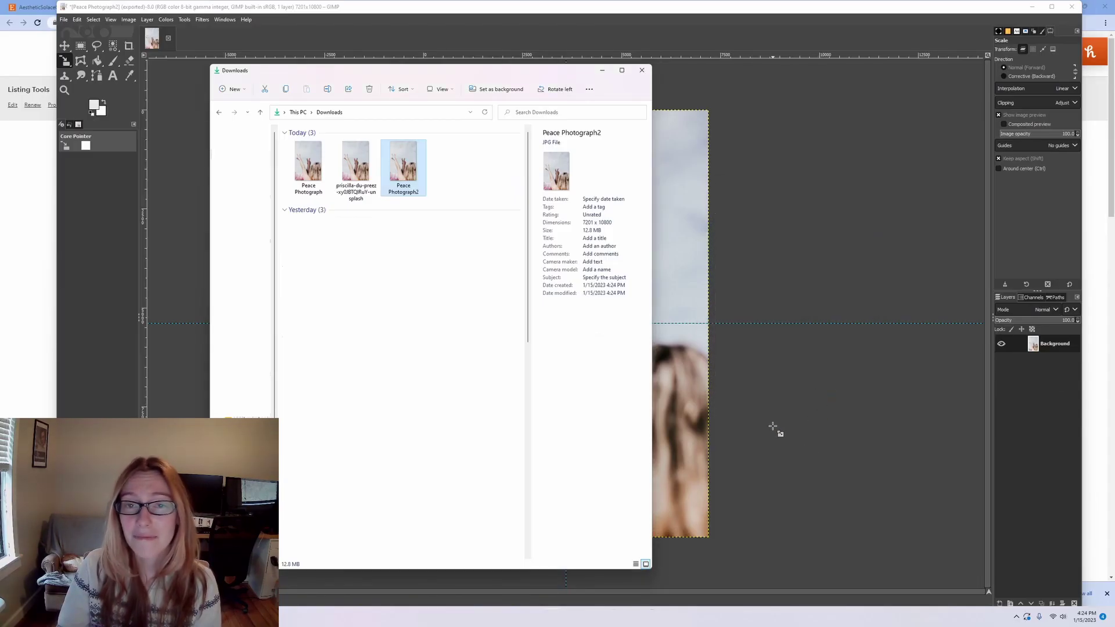
- Open the peace-sign photos in the Photos viewer
left_click(587, 602)
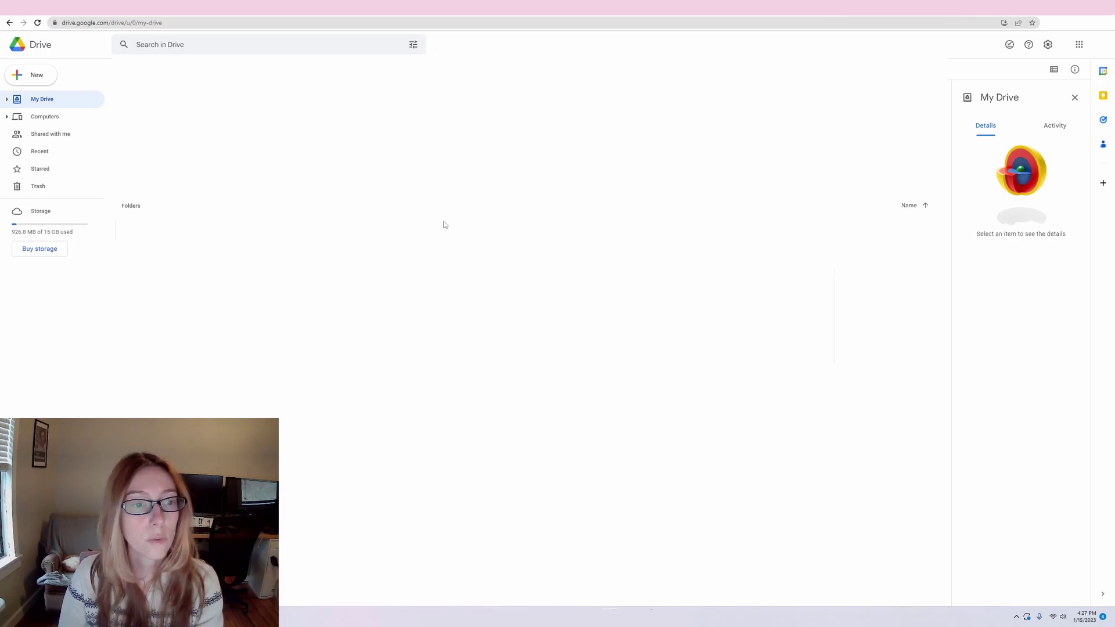
- Create a 'Peace Photograph' folder in My Drive and open it
right_click(445, 226)
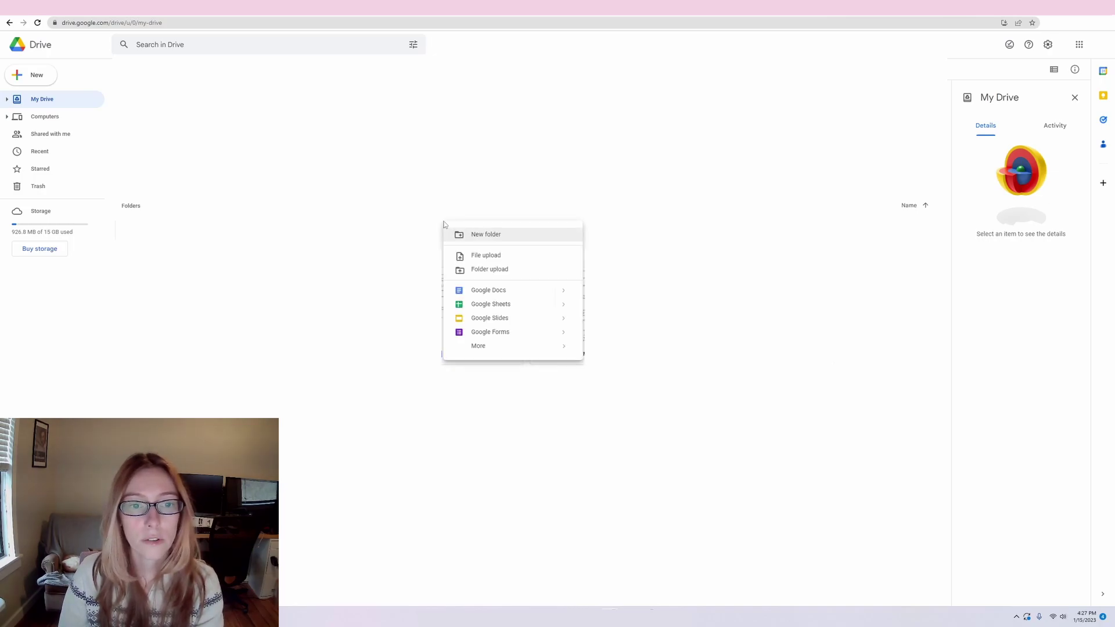
left_click(495, 235)
type("Peace Po")
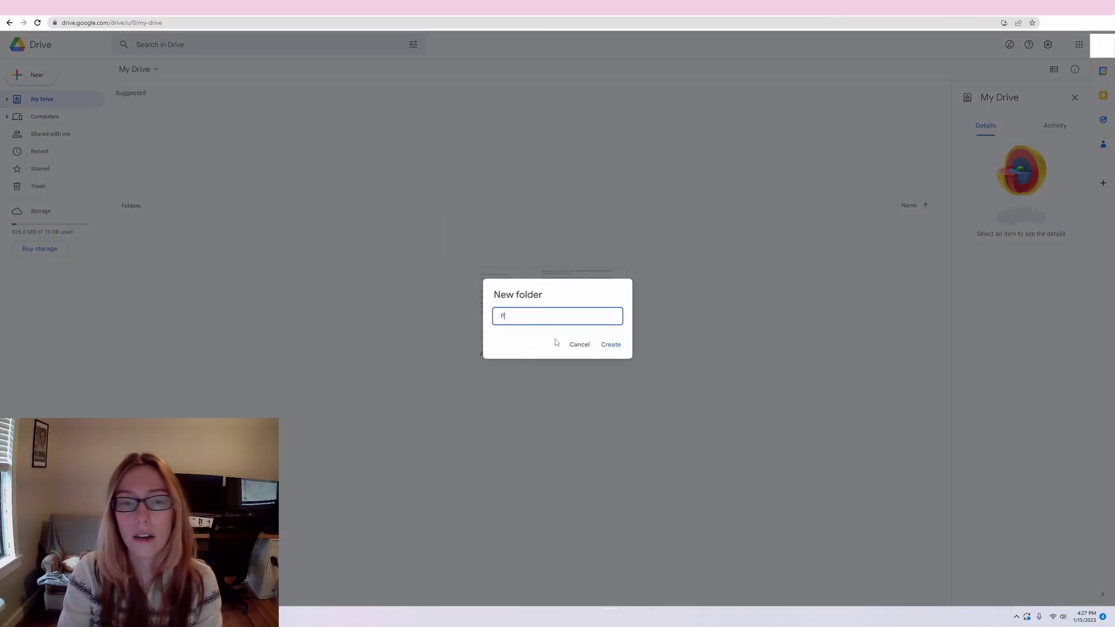
type("tography")
key("Return")
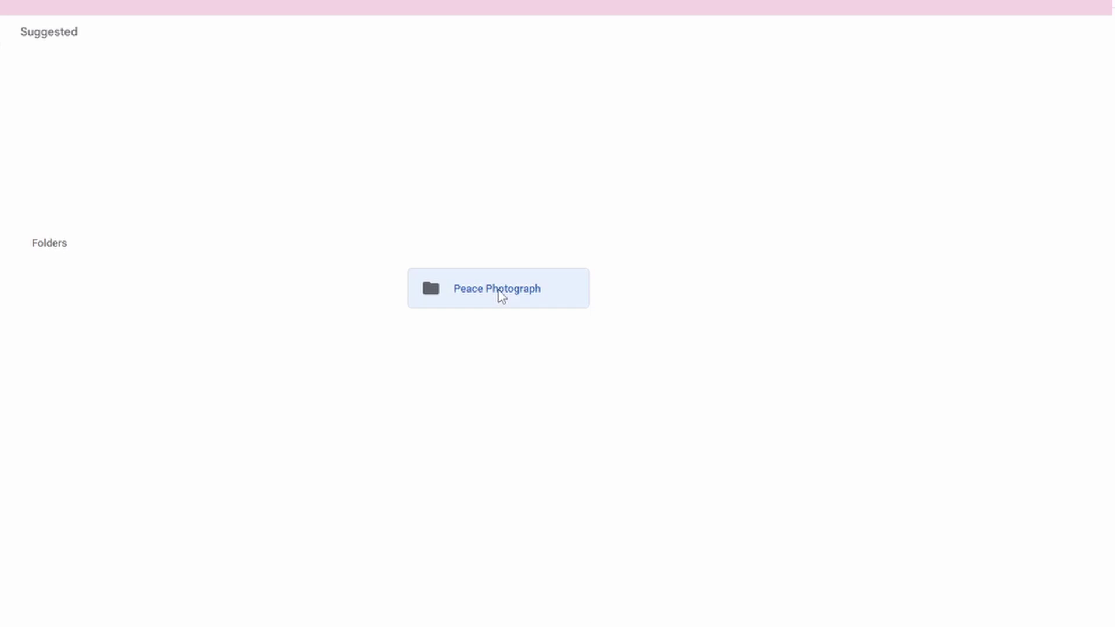
double_click(502, 295)
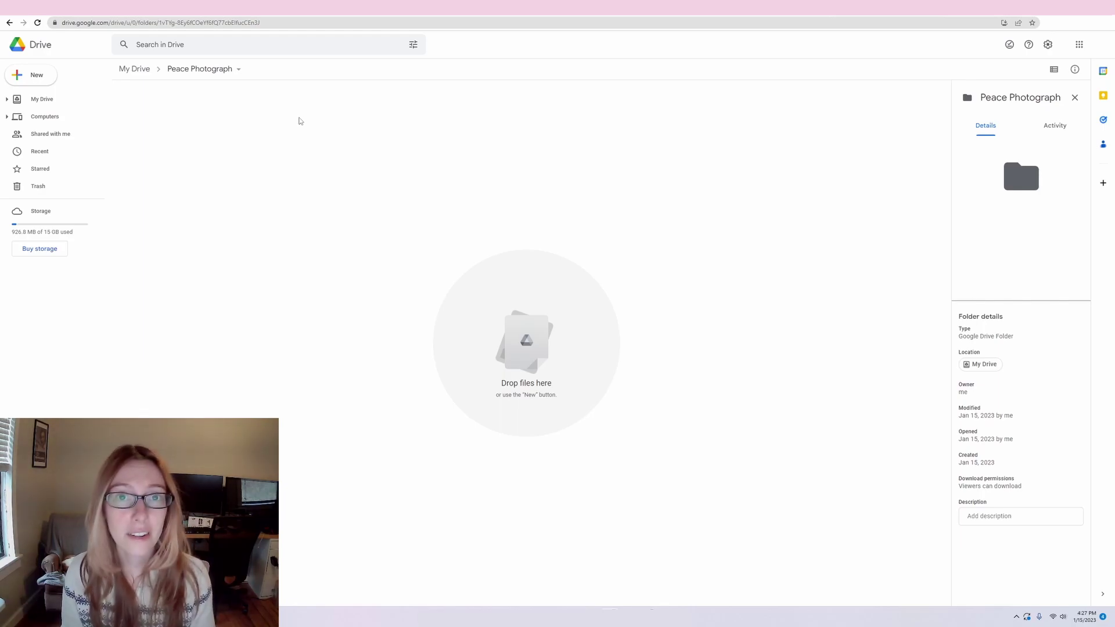
- Upload Peace Photograph.jpg from This PC > Downloads into the Peace Photograph Drive folder
right_click(301, 121)
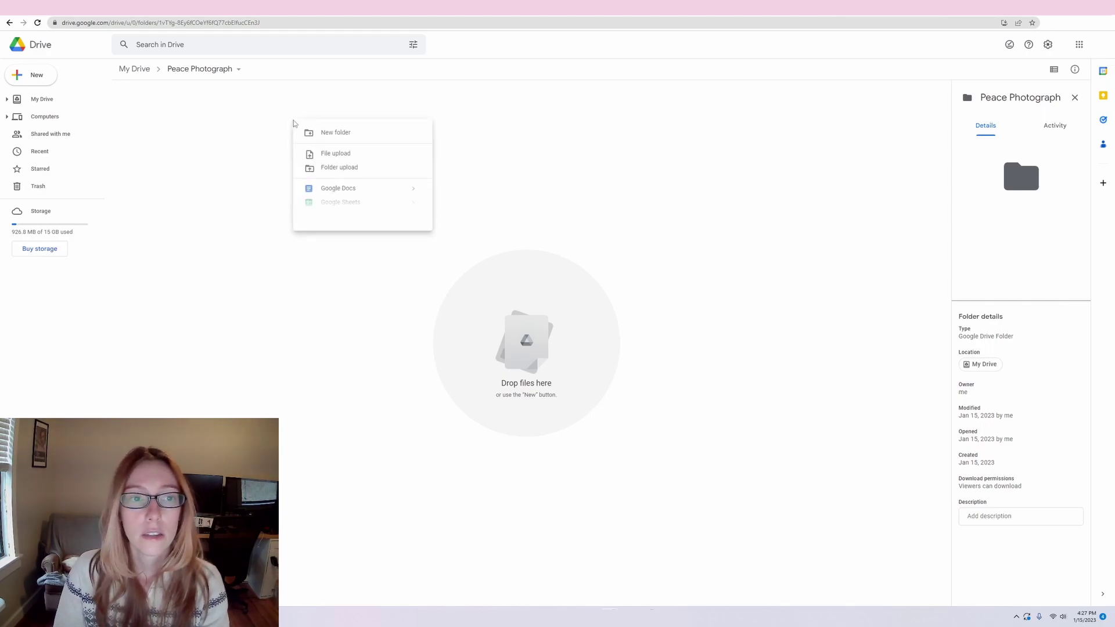
left_click(364, 157)
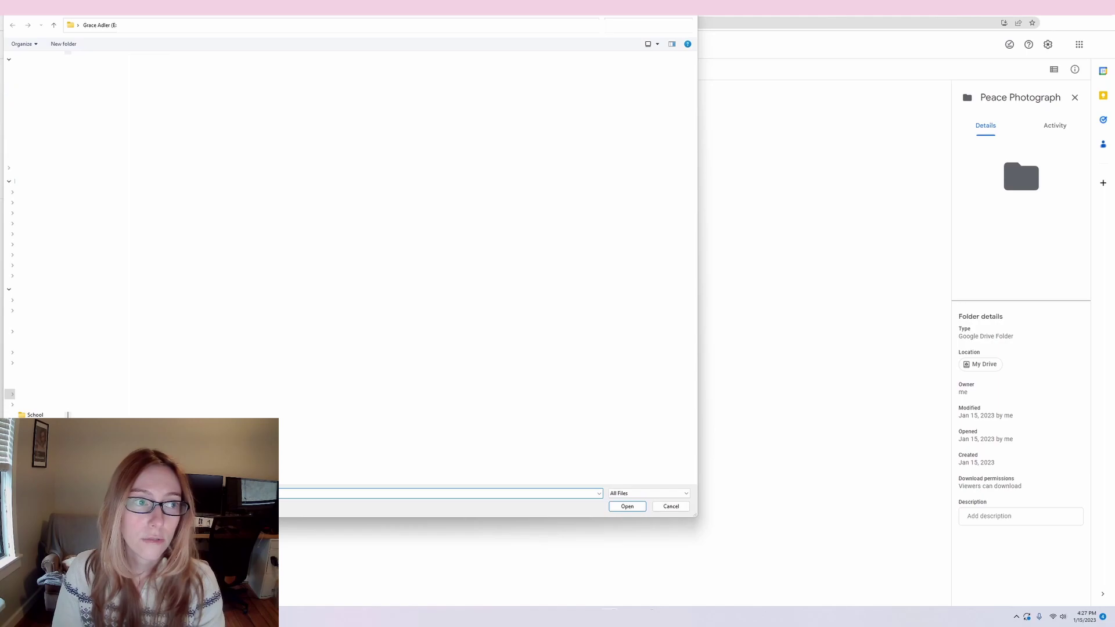
left_click(8, 80)
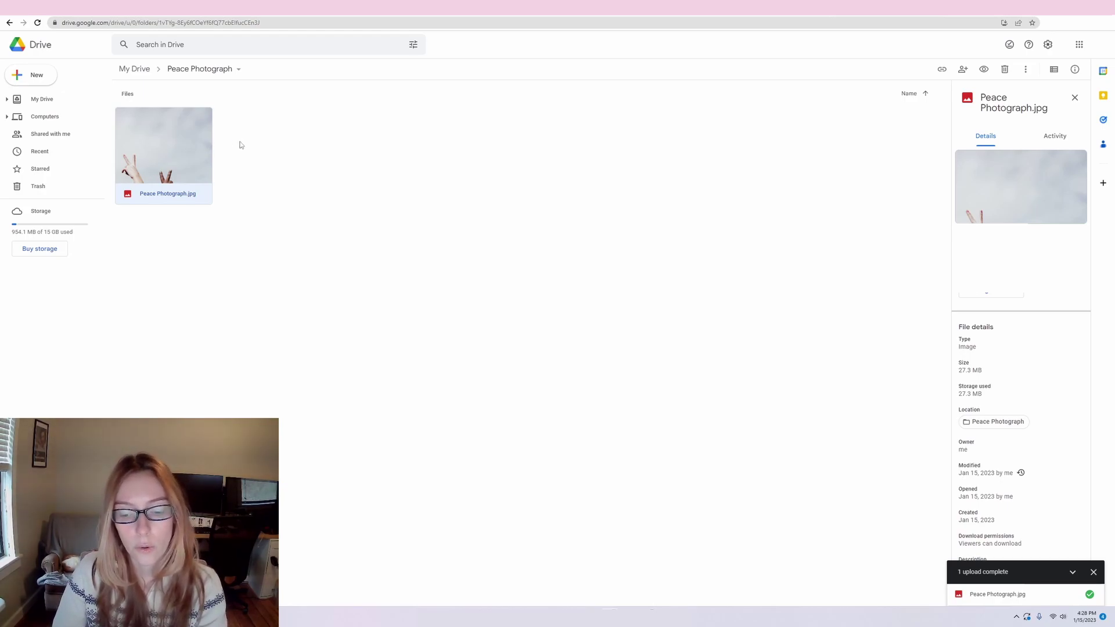
- Create a blank Google Doc titled 'Peace Photograph URL' in the folder, then return to the Drive tab
right_click(252, 169)
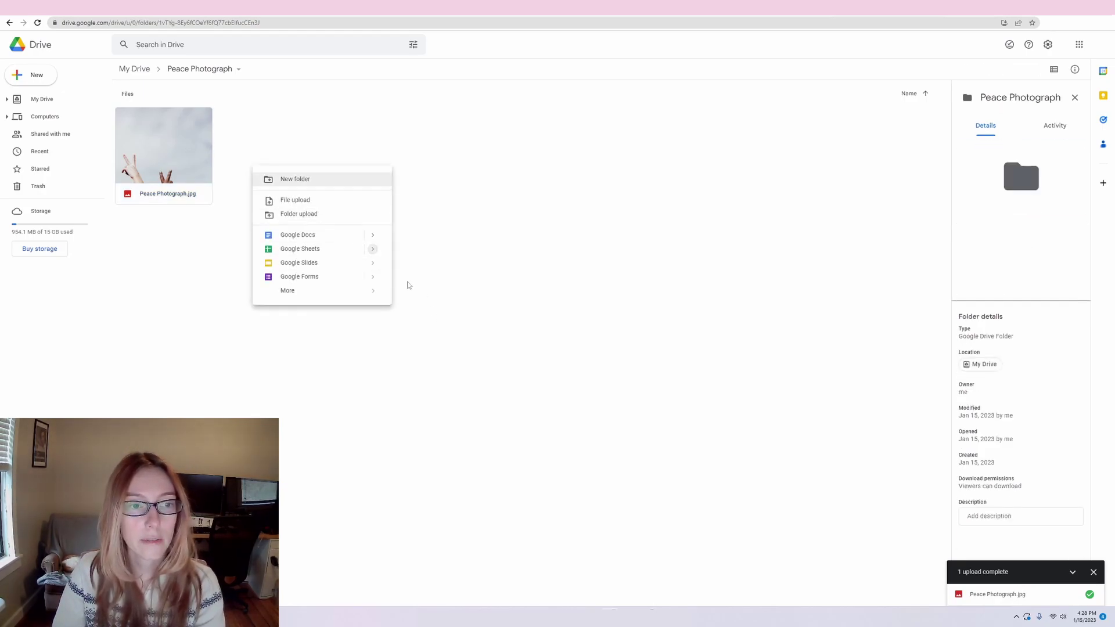
left_click(323, 238)
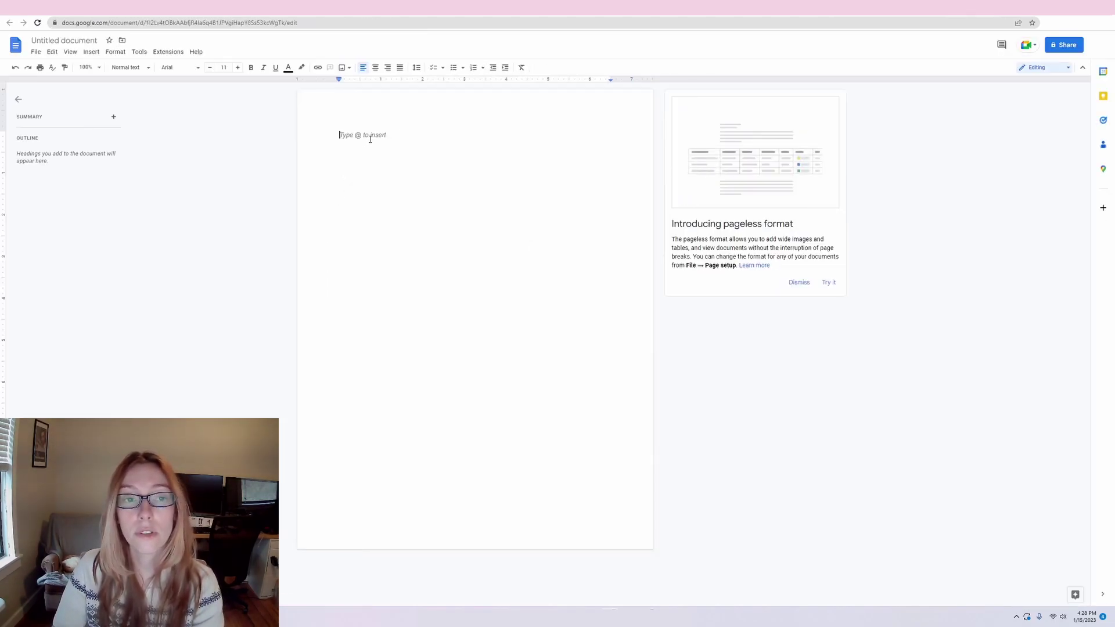
left_click(57, 41)
type("Peace Photo")
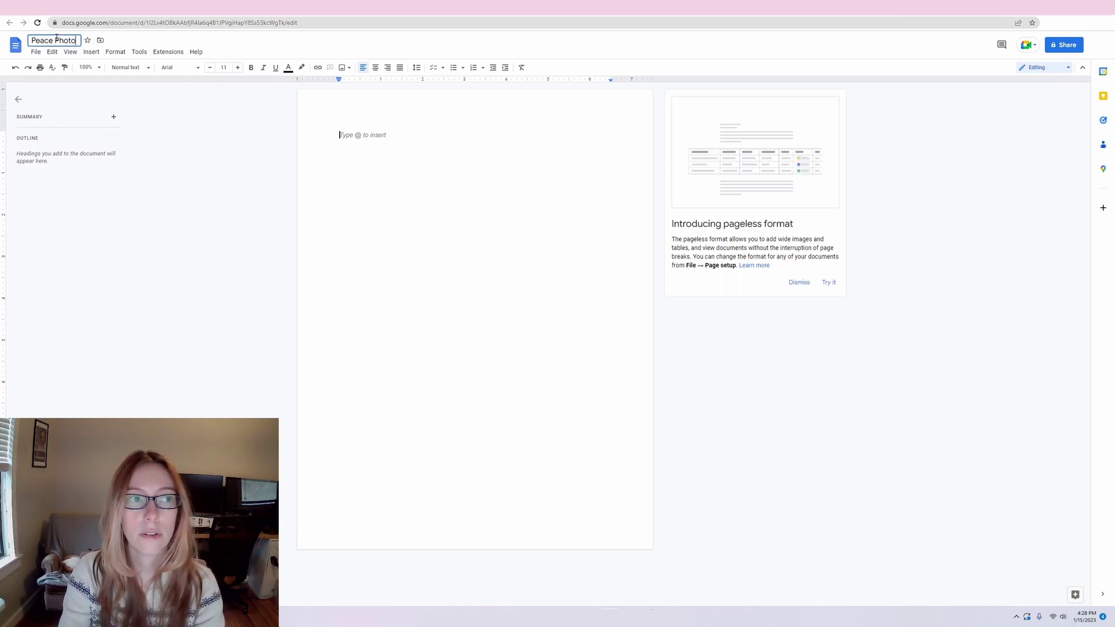
type("graph URL")
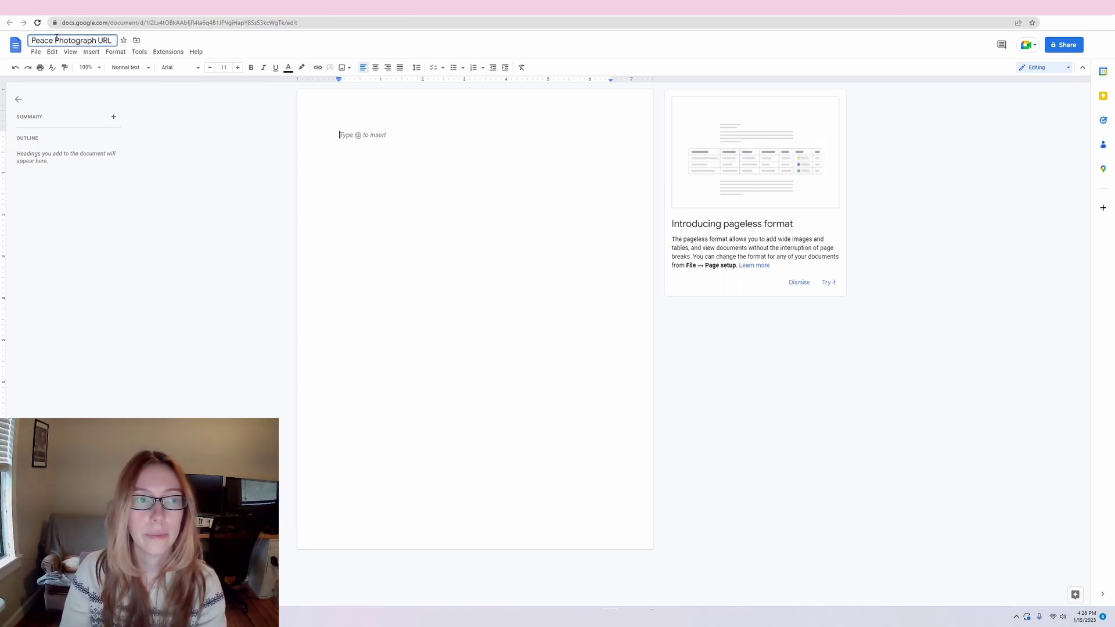
key("Return")
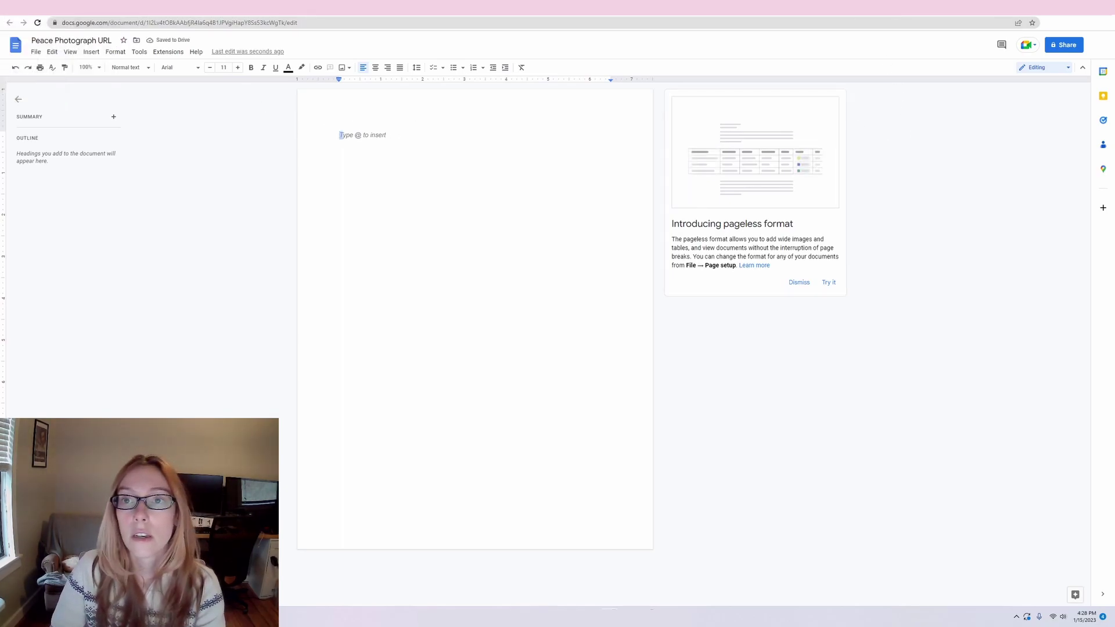
key("ctrl+shift+Tab")
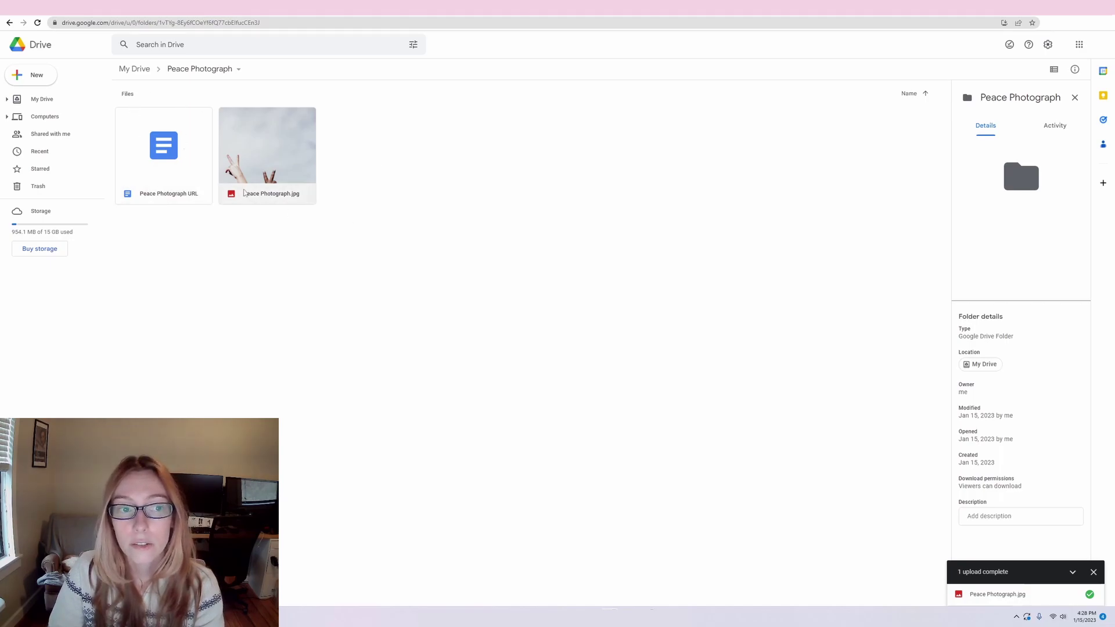
- Return to My Drive and open the Share dialog for the Peace Photograph folder
left_click(139, 69)
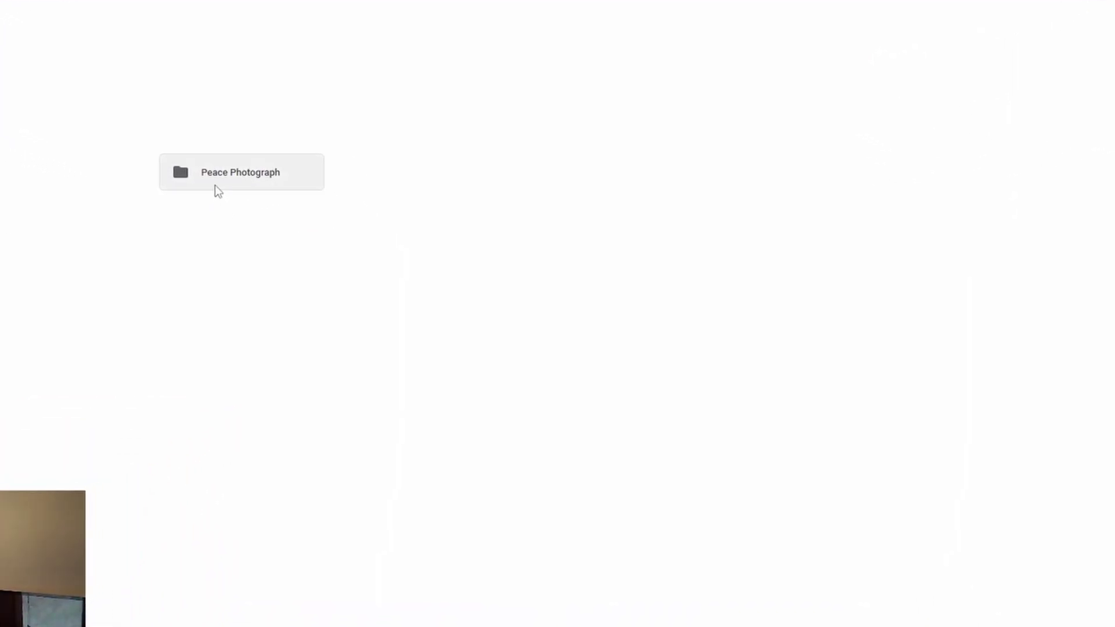
right_click(215, 186)
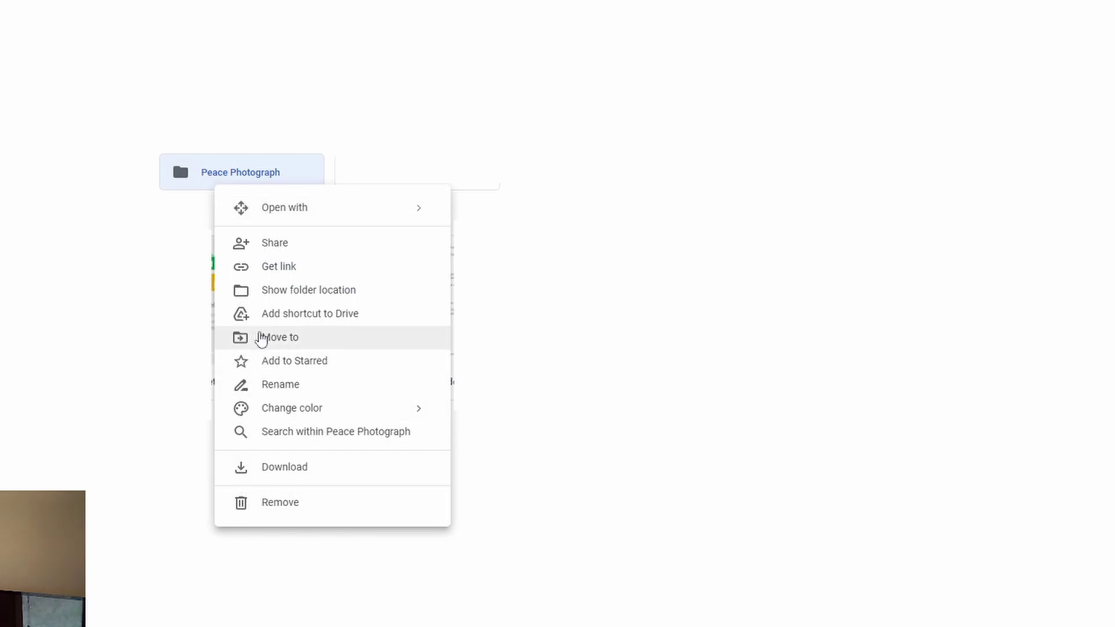
left_click(291, 247)
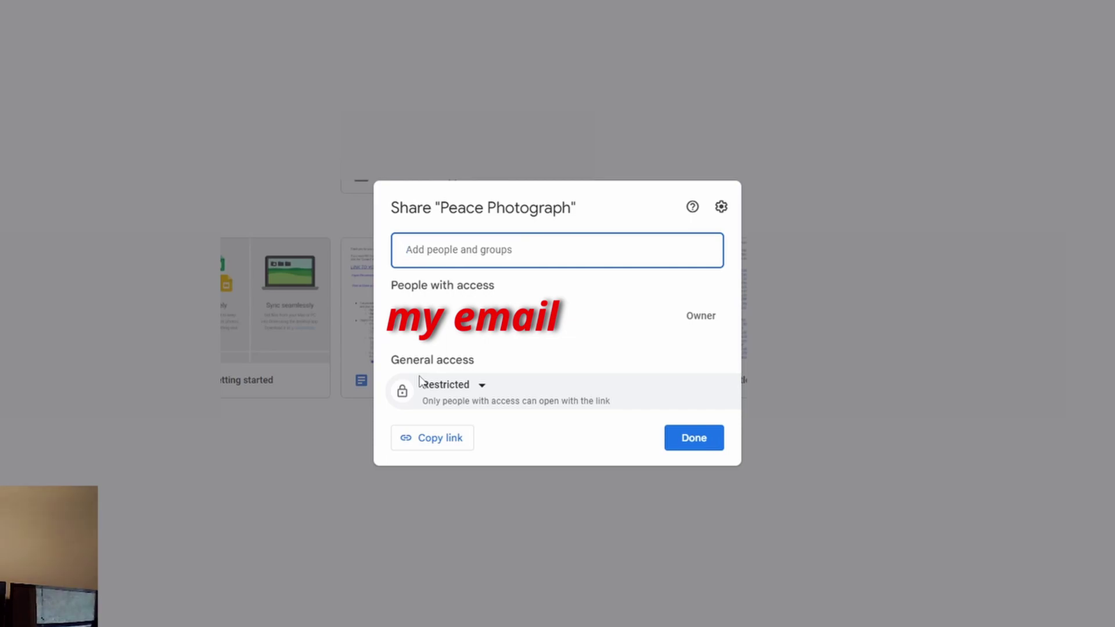
left_click(486, 388)
left_click(486, 390)
left_click(481, 390)
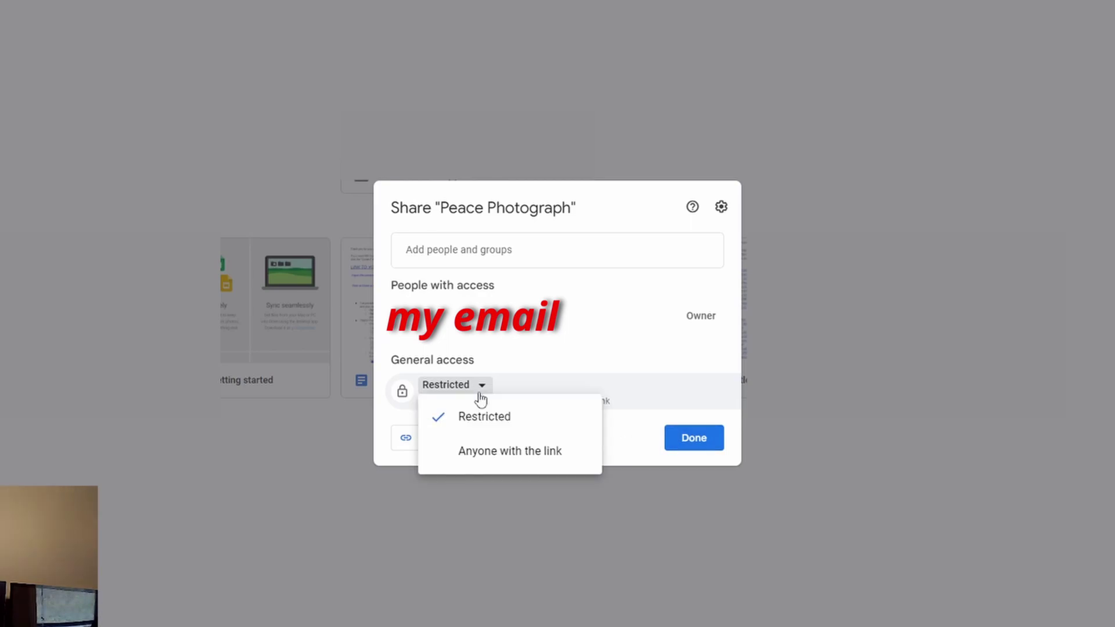
left_click(485, 455)
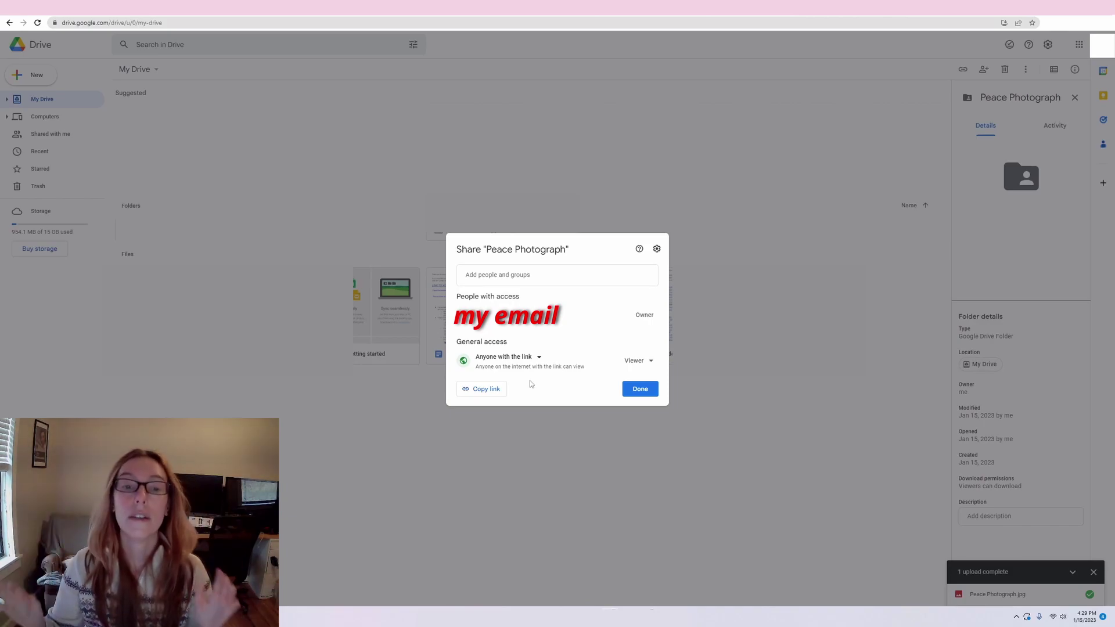
left_click(535, 359)
left_click(539, 378)
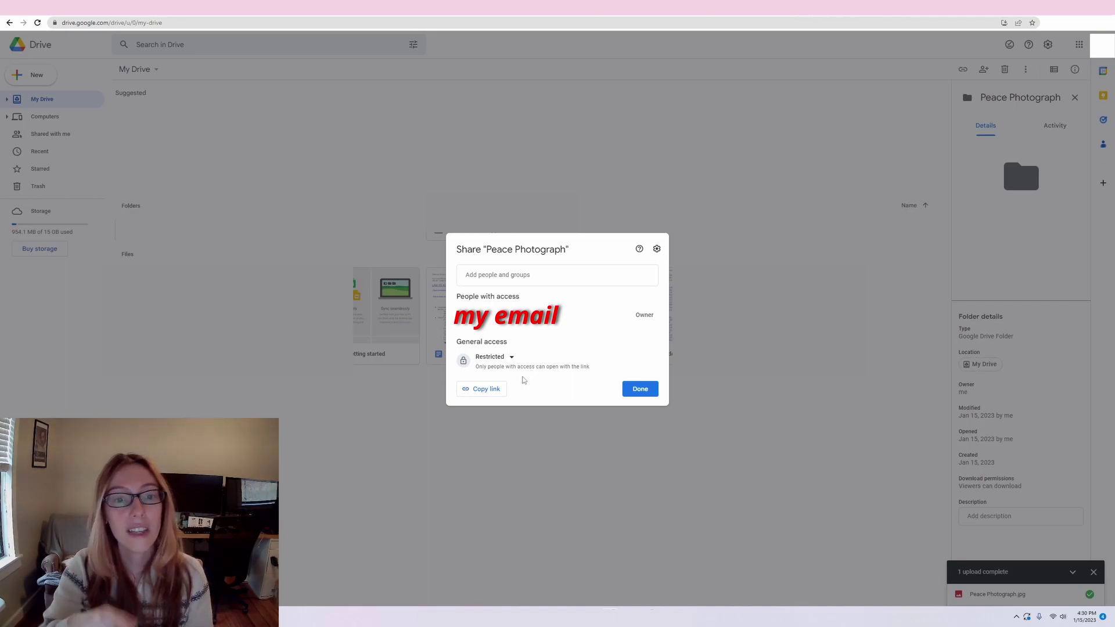
- Set the Peace Photograph folder's general access to 'Anyone with the link' and refresh My Drive
left_click(501, 275)
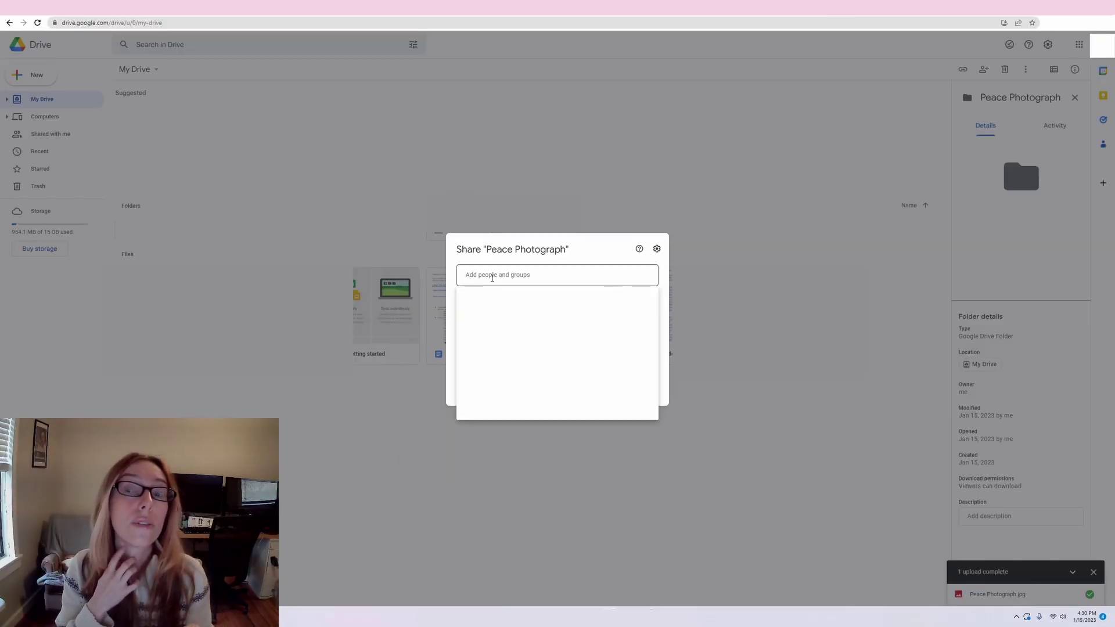
key("Escape")
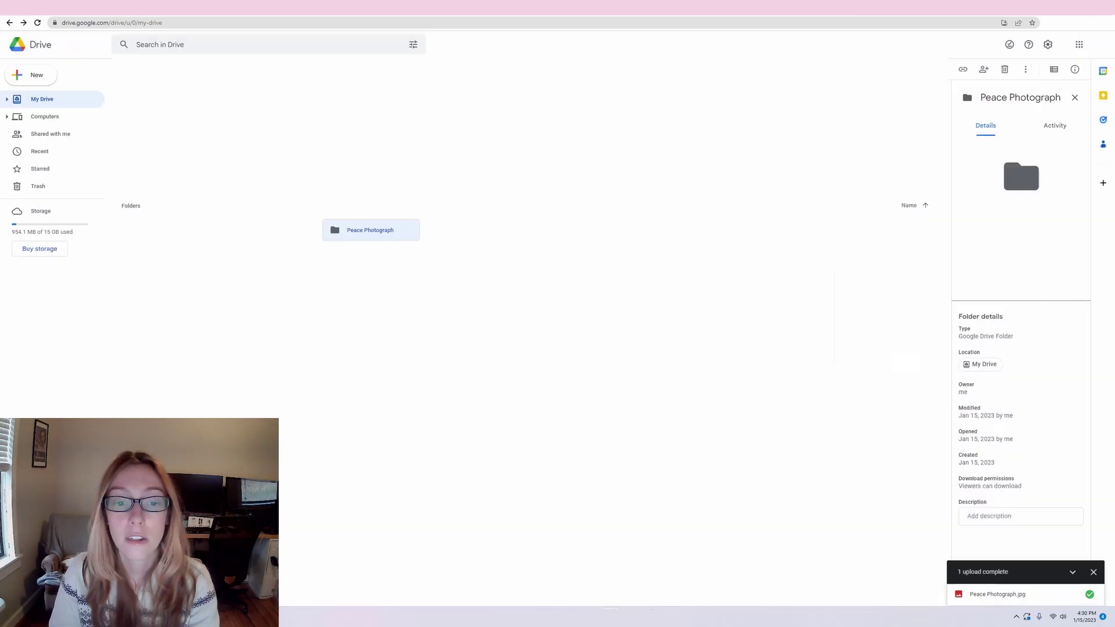
right_click(392, 239)
left_click(439, 271)
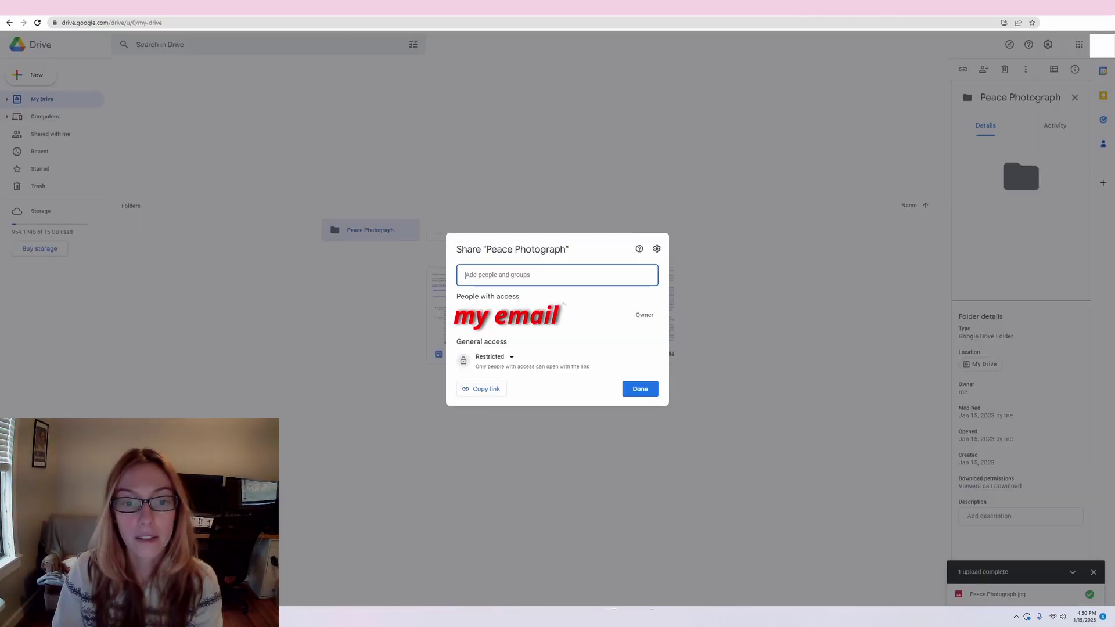
left_click(494, 357)
left_click(523, 395)
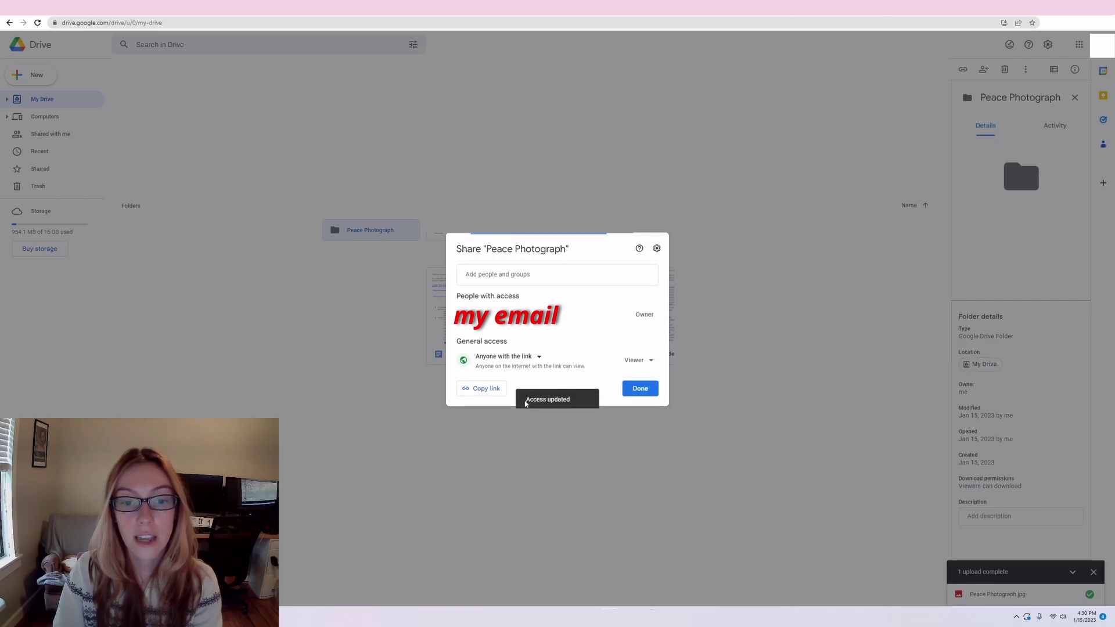
left_click(639, 389)
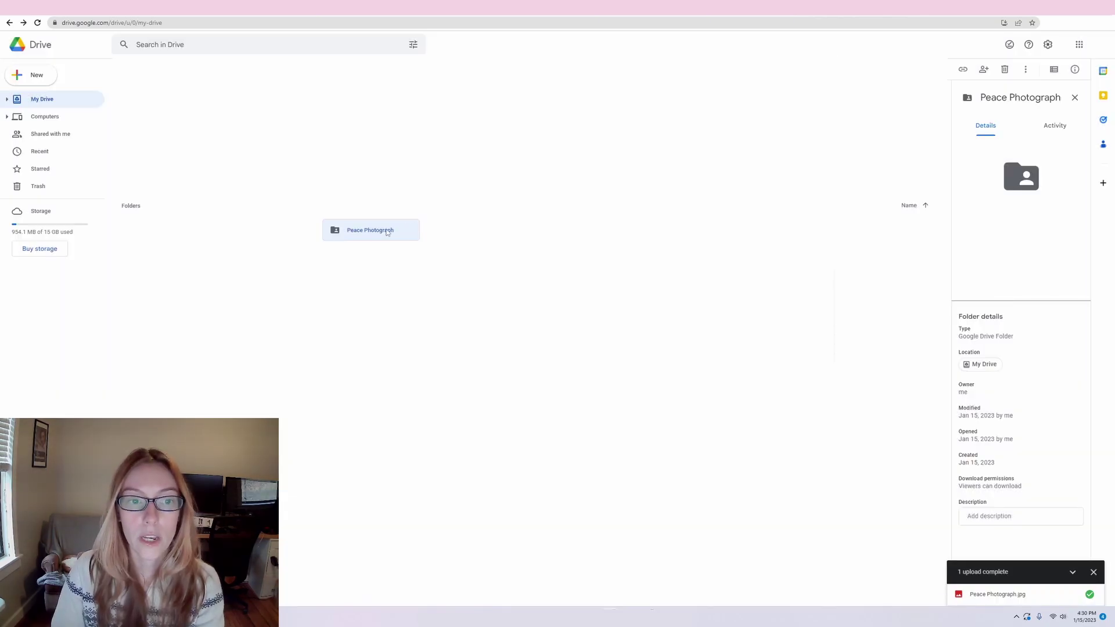
left_click(37, 23)
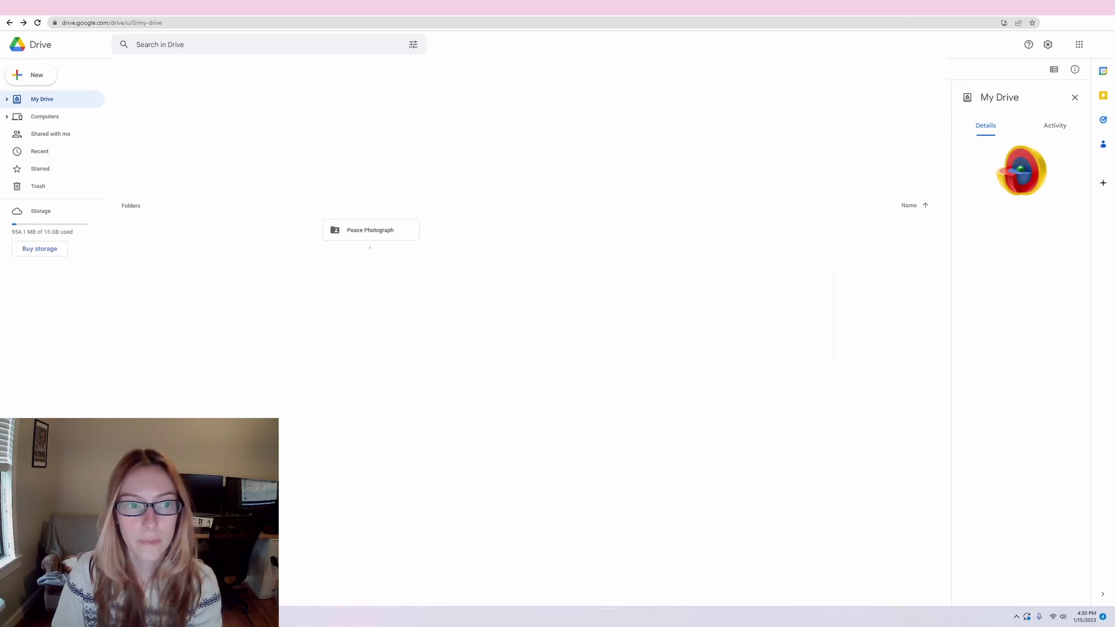
- Copy the Peace Photograph folder's viewer link for anyone with the link
right_click(349, 232)
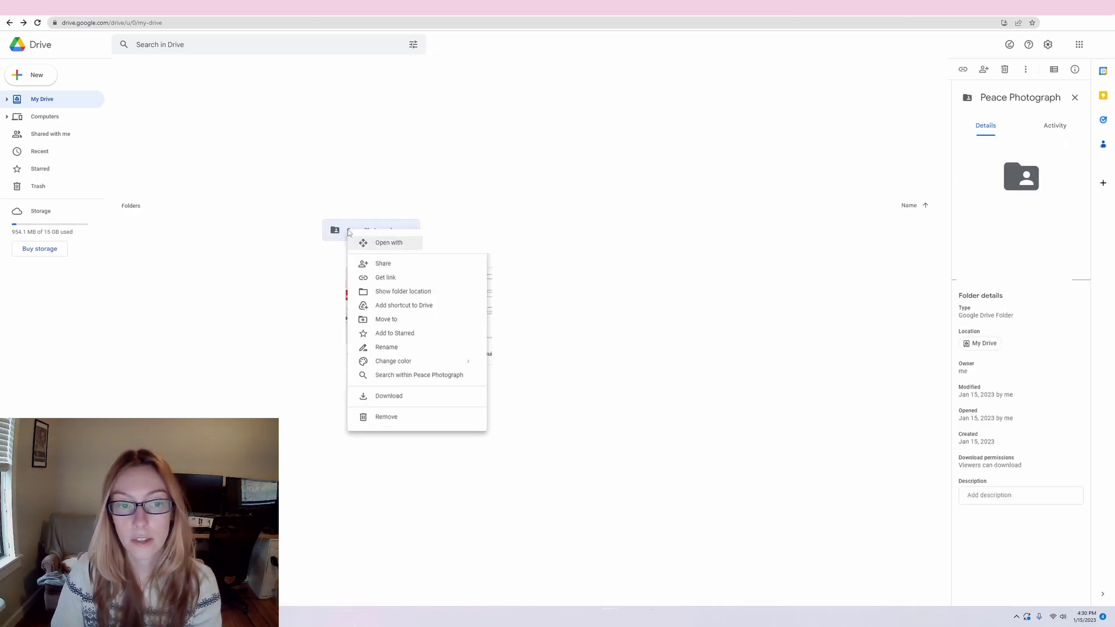
left_click(387, 279)
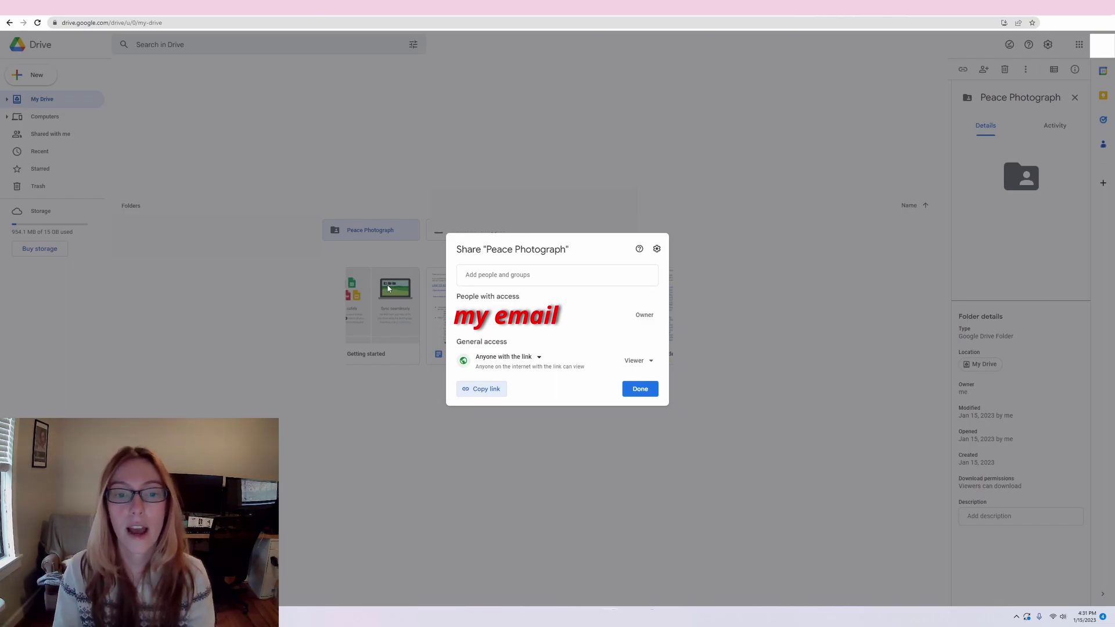
left_click(487, 389)
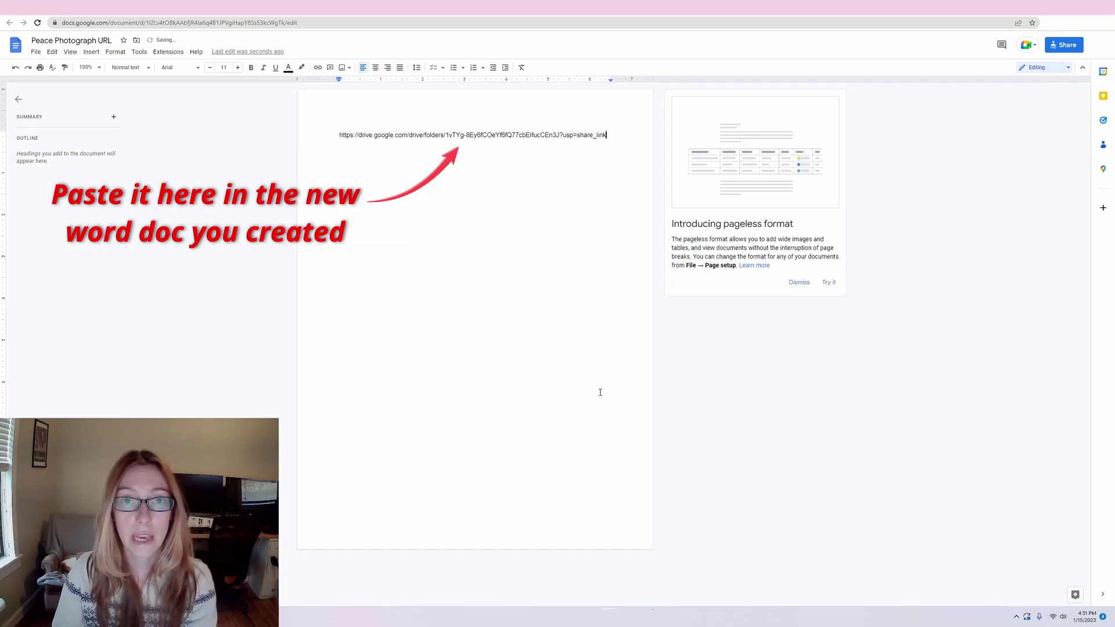
- Test the pasted Drive link in a new browser tab, then return to the Peace Photograph URL document
left_click_drag(608, 137, 340, 140)
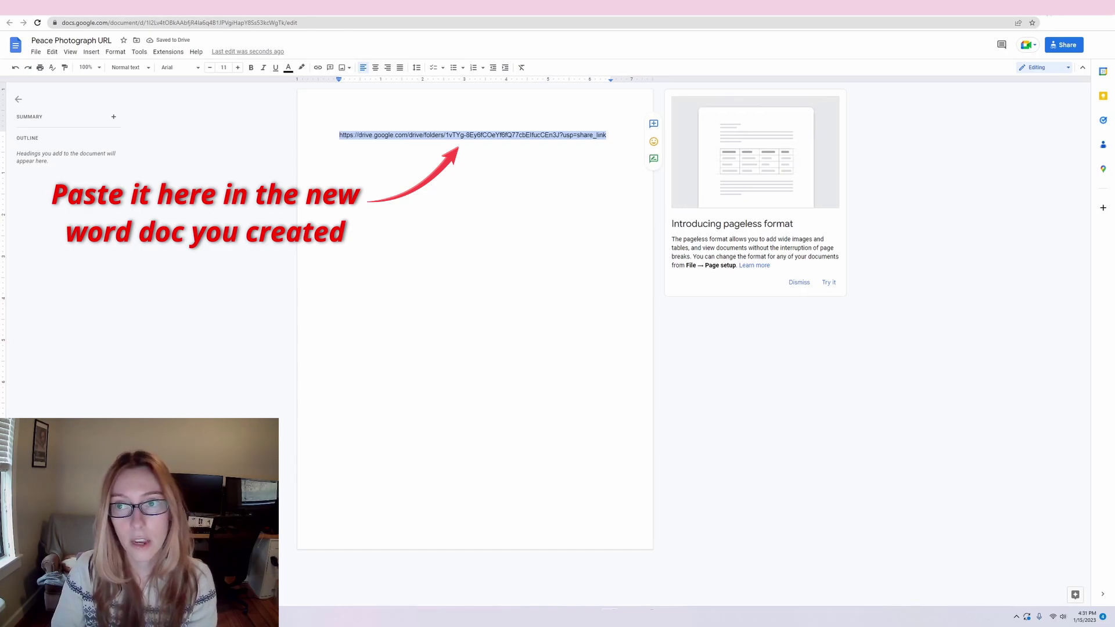
key("ctrl+t")
left_click(441, 23)
key("ctrl+v")
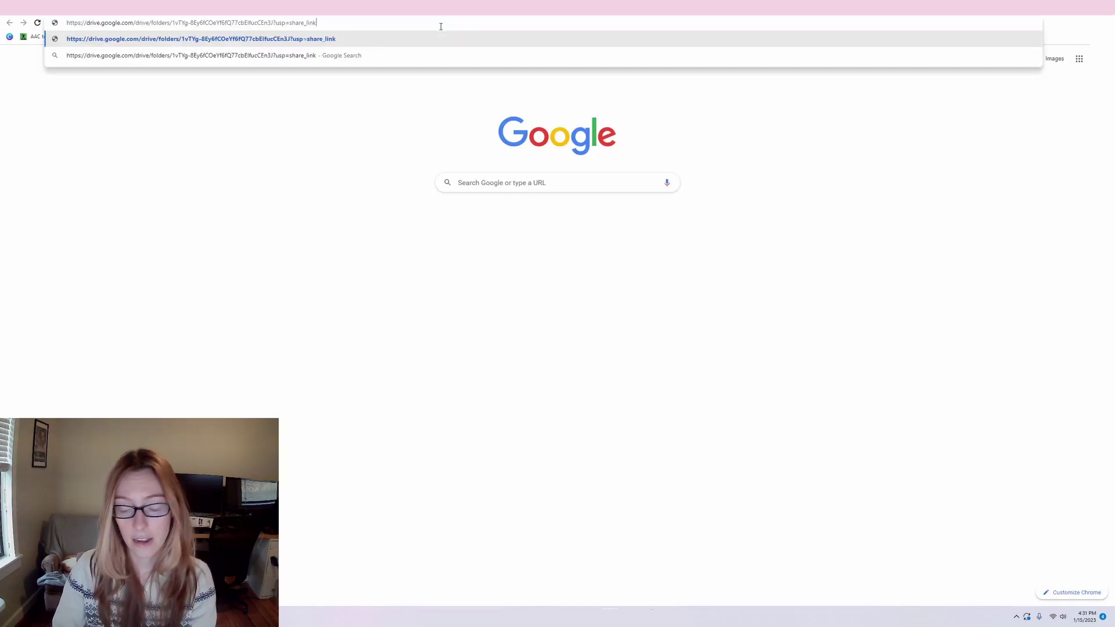
key("Return")
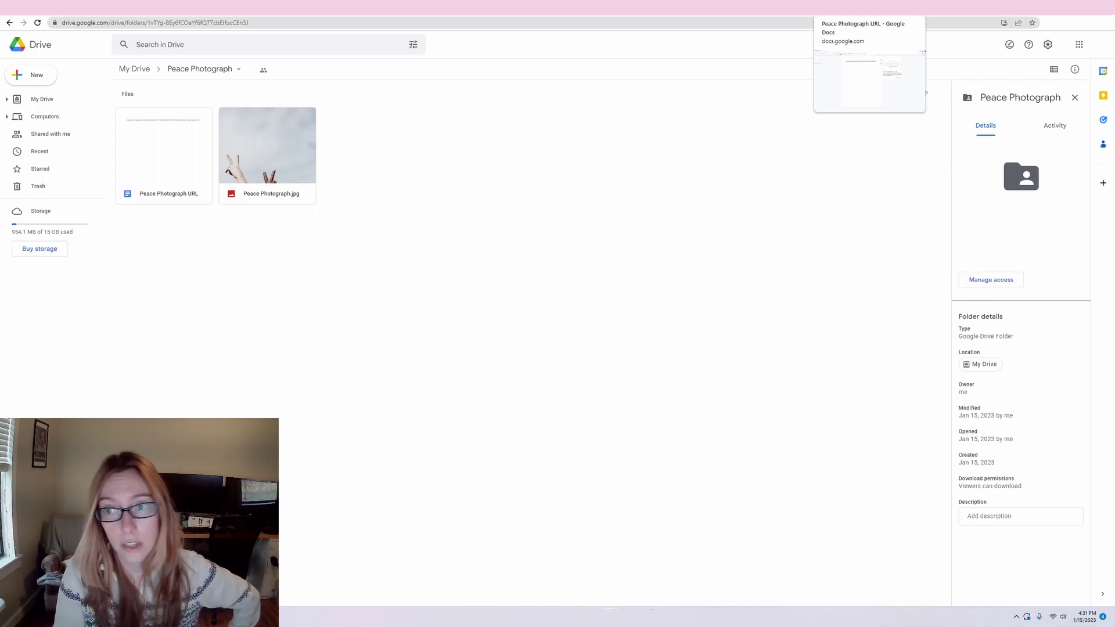
key("ctrl+Tab")
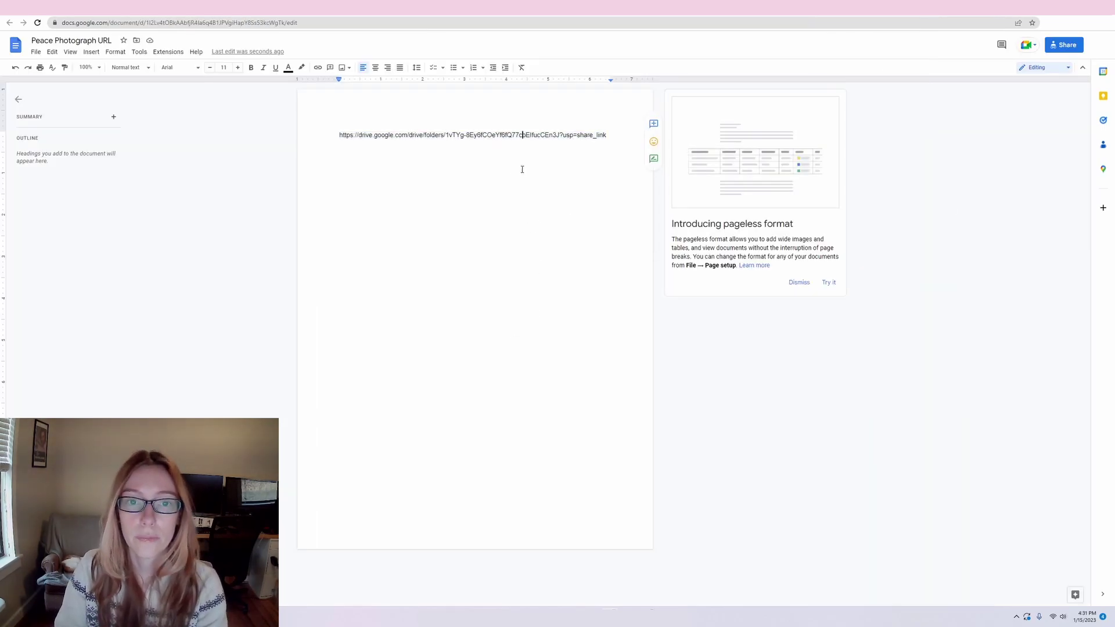
- Add a line above the link: 'To access your wall art files, follow the link below. Then, download your five JPG fi…'
key("Return")
key("Up")
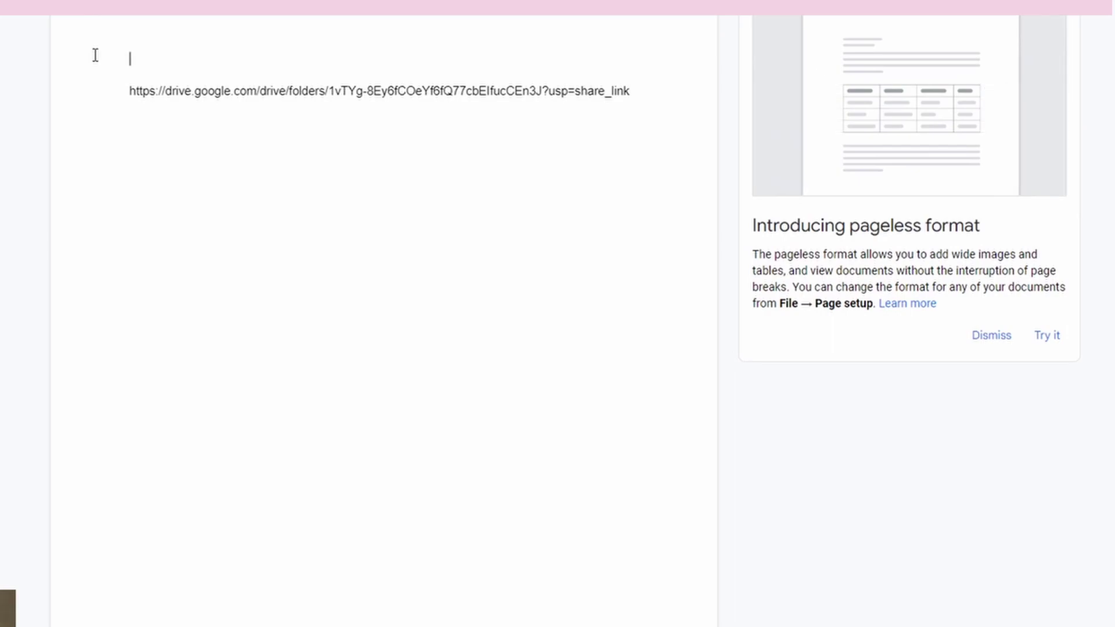
type("To acc")
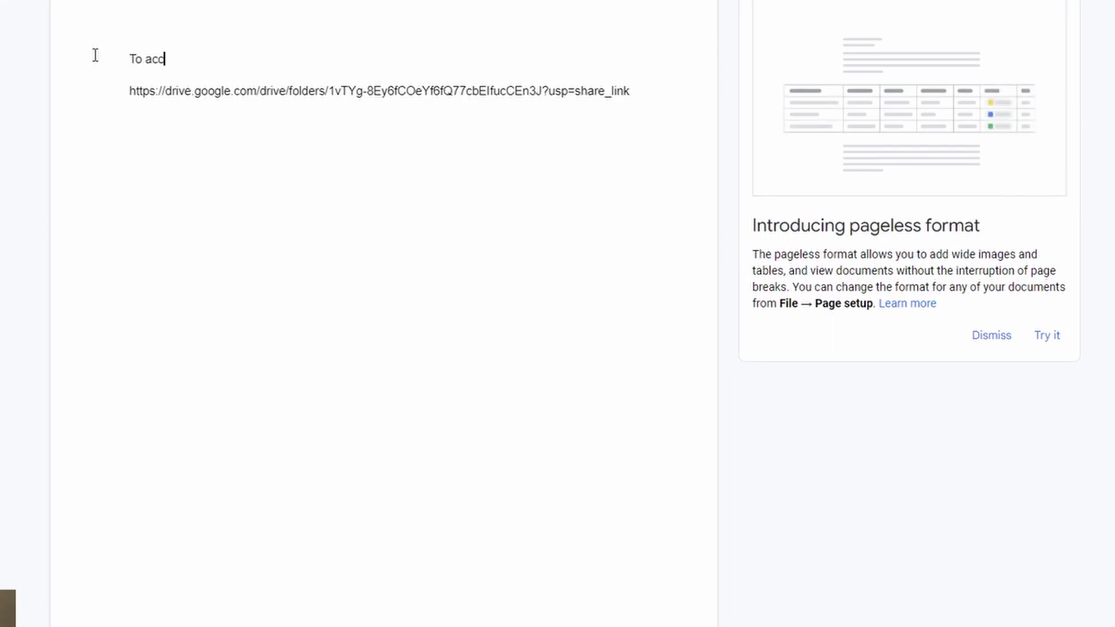
type("ess your wall art files,")
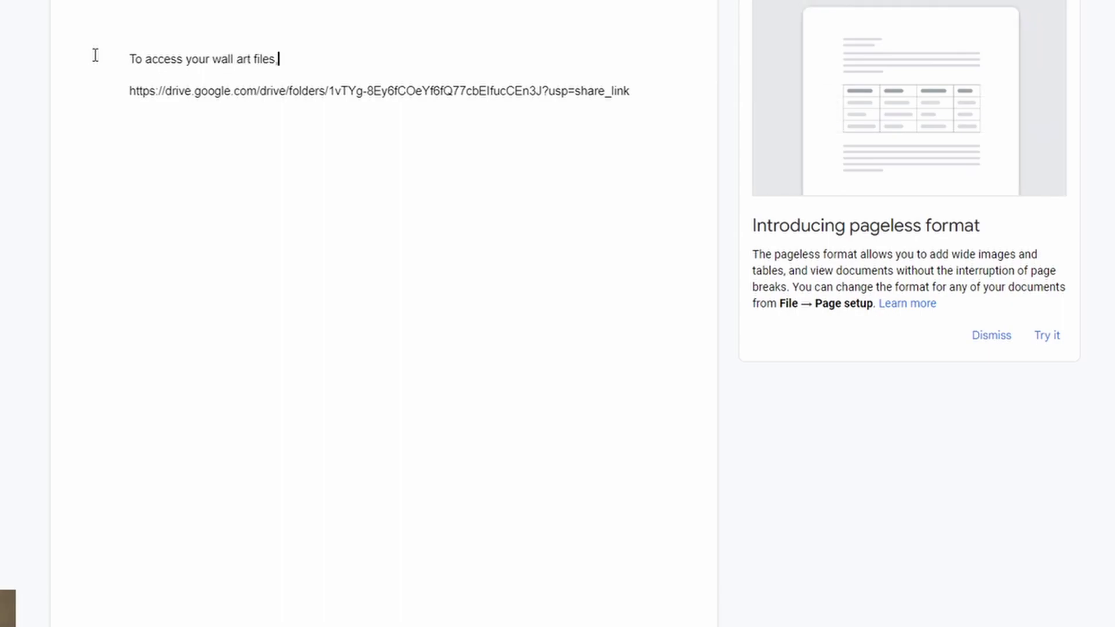
type(" follow the link bel")
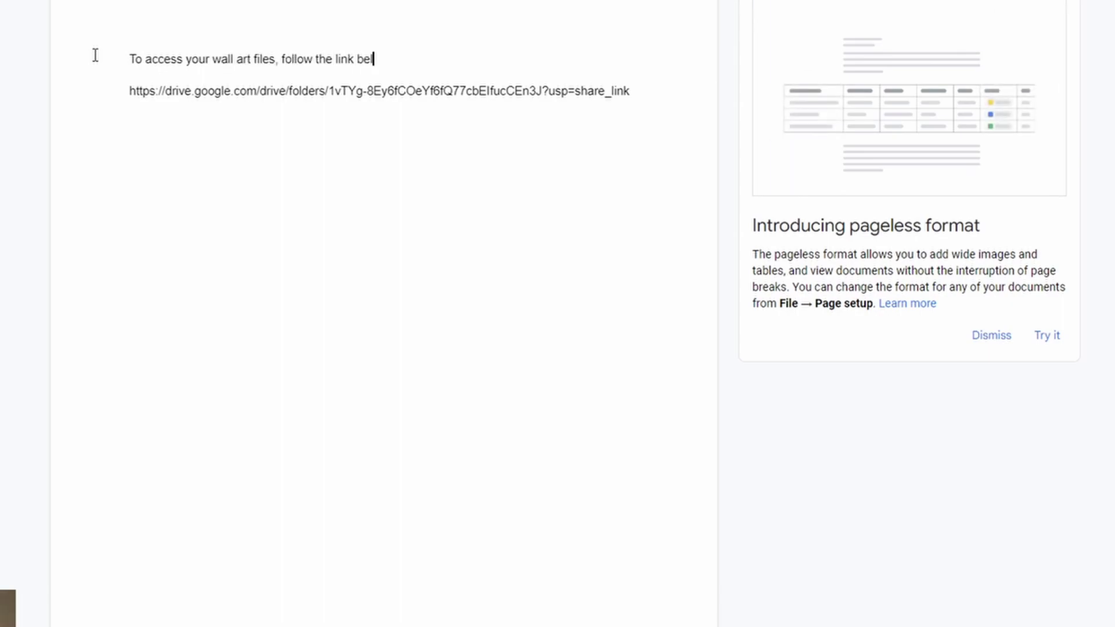
type("ow. Then, download your f")
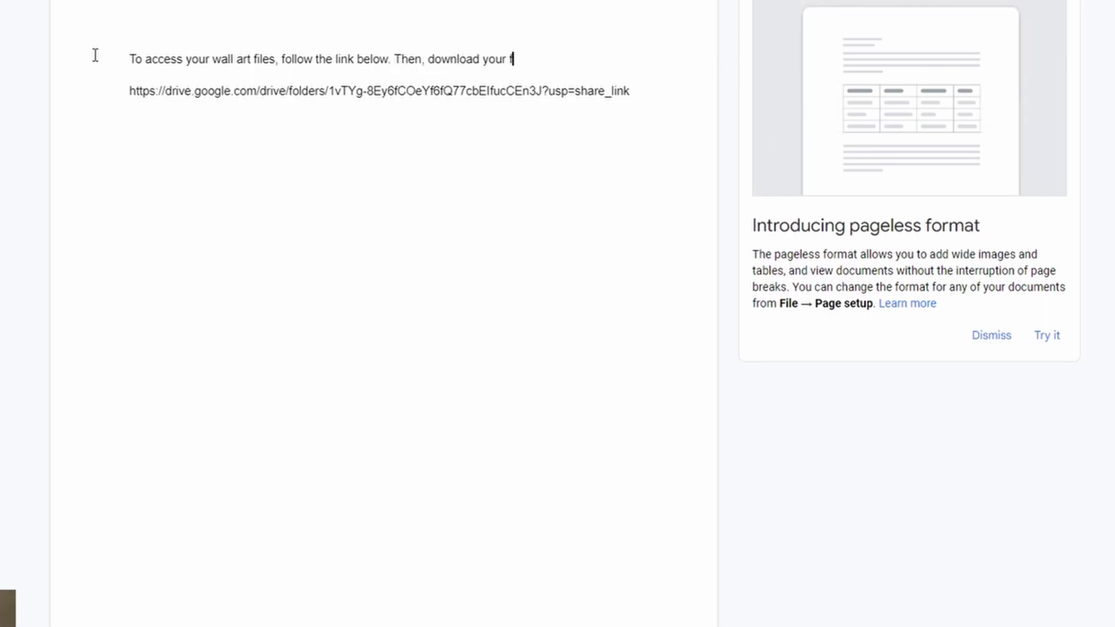
type("ive JPG f")
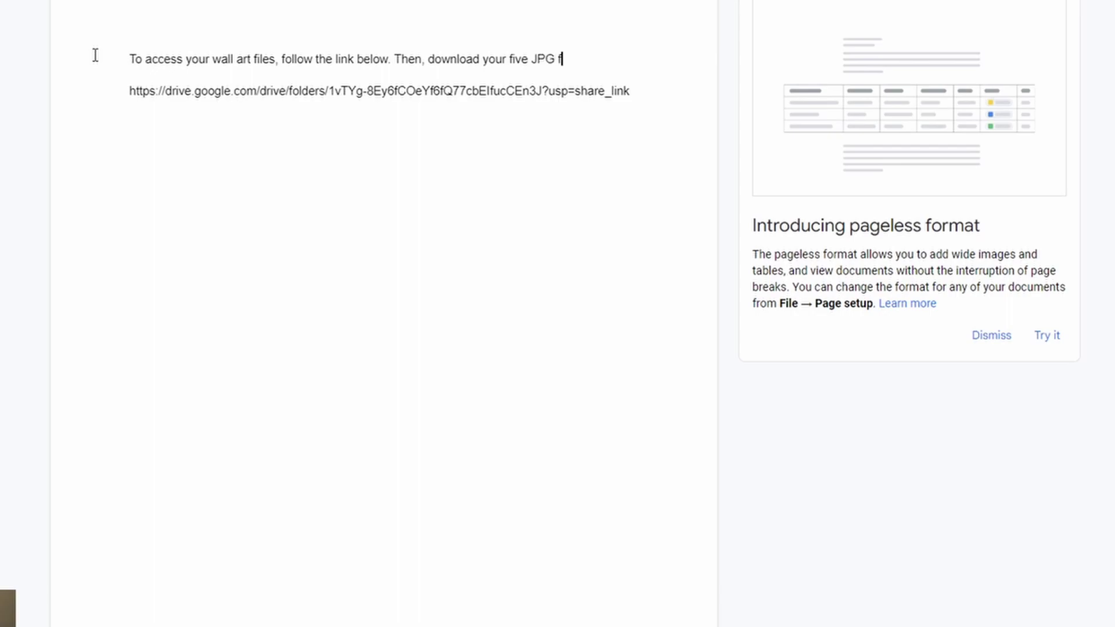
type("iles and send to a printer of your ")
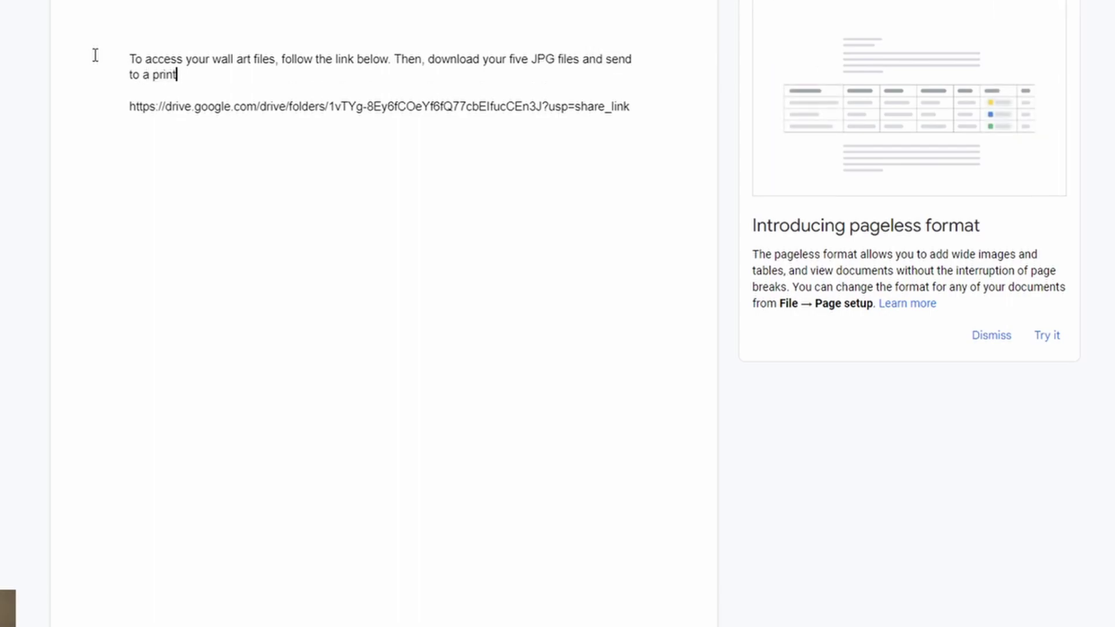
type("choice.")
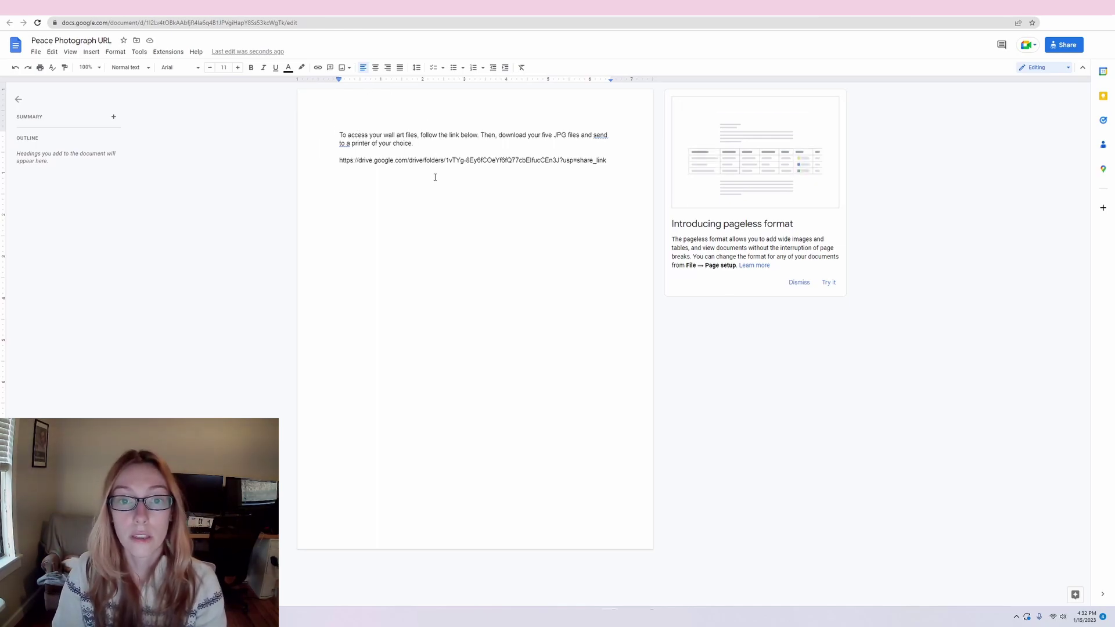
- Download the Peace Photograph URL document as a PDF Document (.pdf)
left_click(35, 52)
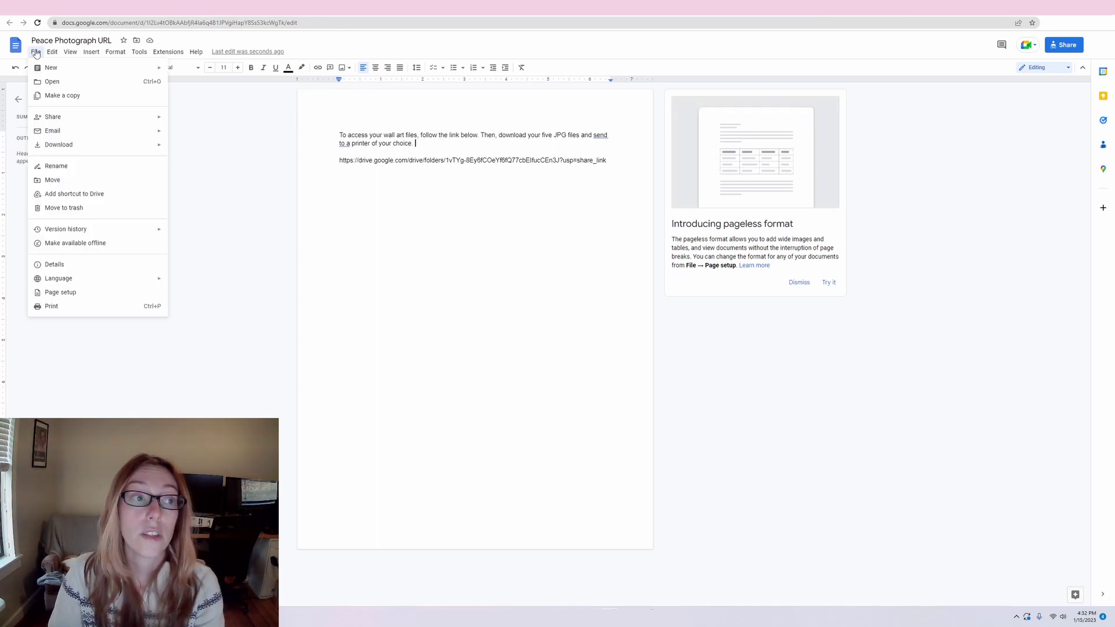
left_click(464, 273)
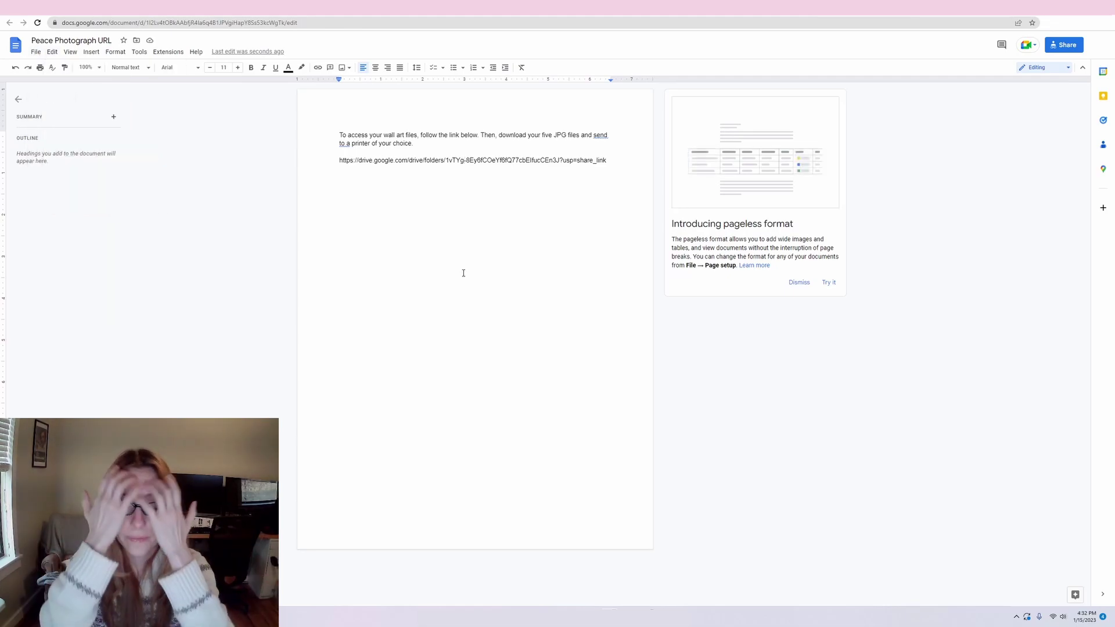
left_click(35, 52)
left_click(947, 199)
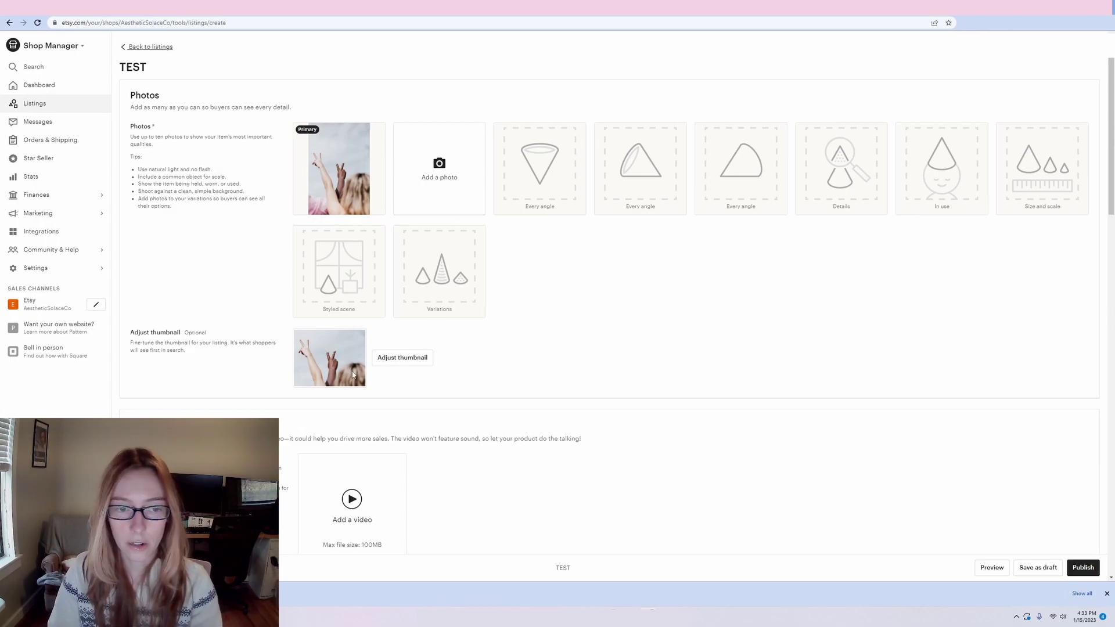
- Scroll the Etsy listing down to Digital files to confirm PeacePhotographURL.pdf is attached
scroll(372, 371, "down", 8)
left_click(402, 369)
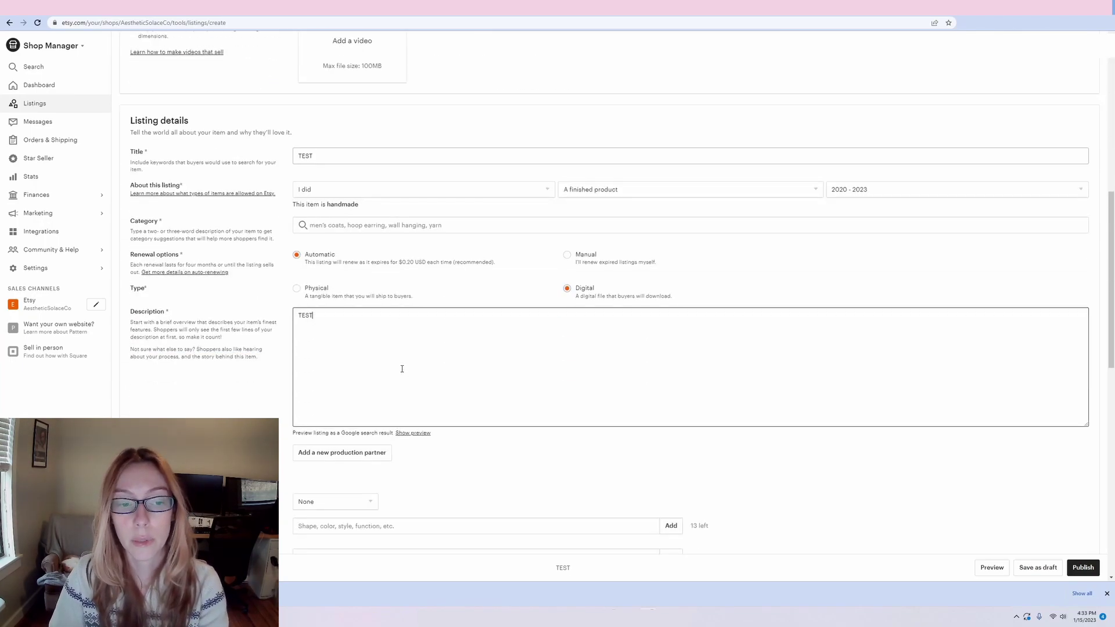
scroll(402, 370, "down", 2)
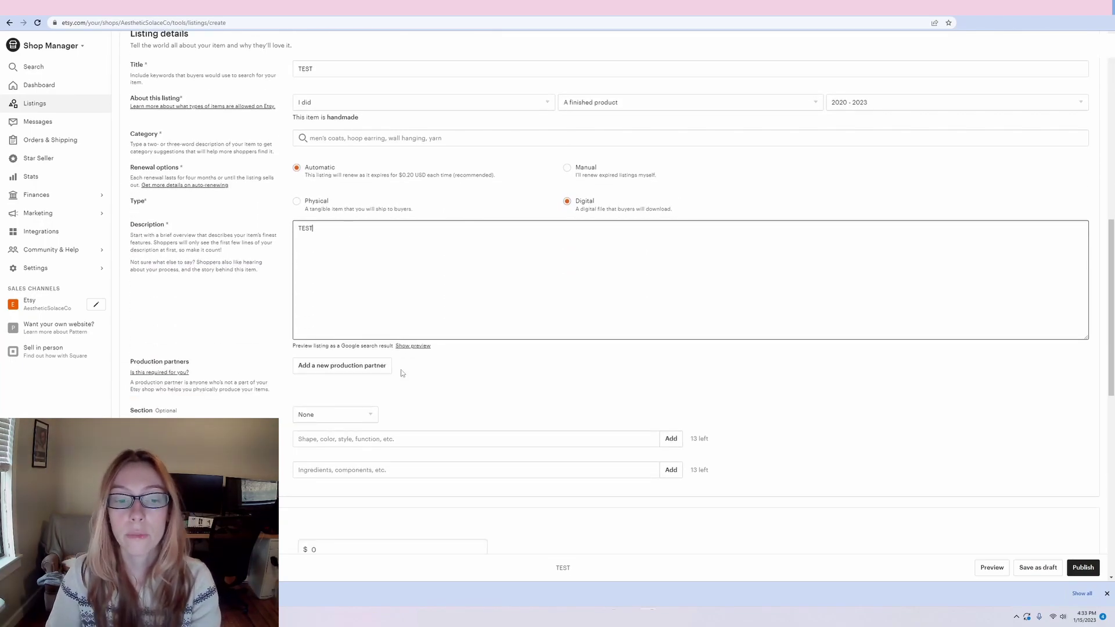
scroll(401, 370, "down", 8)
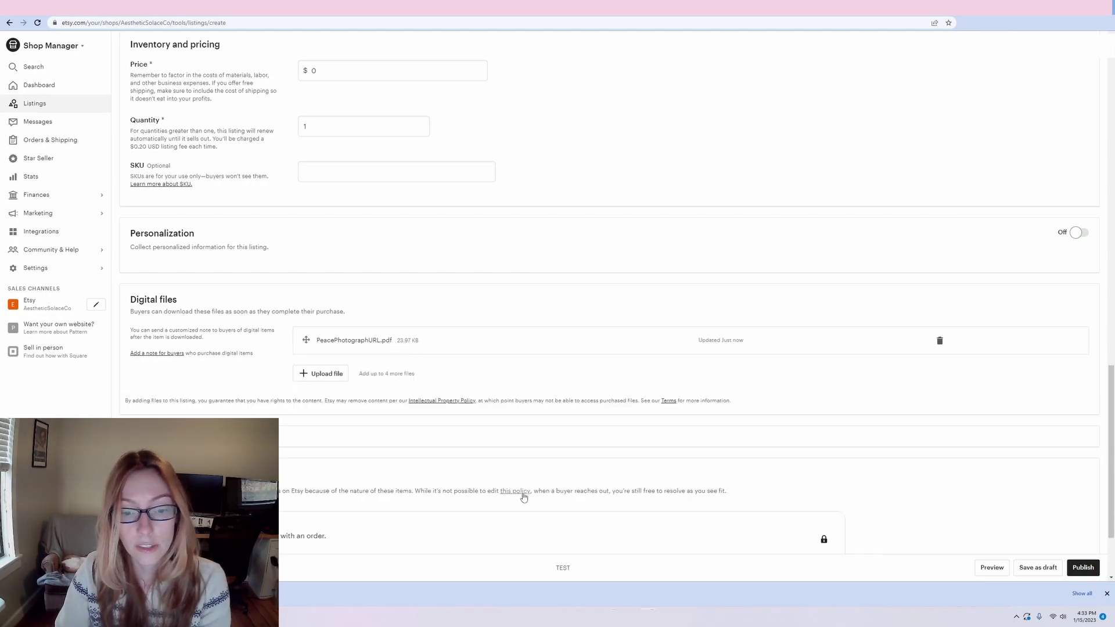
- Open Peace Photograph URL.pdf from the Downloads folder in File Explorer to review it
key("super+e")
left_click(242, 134)
double_click(562, 169)
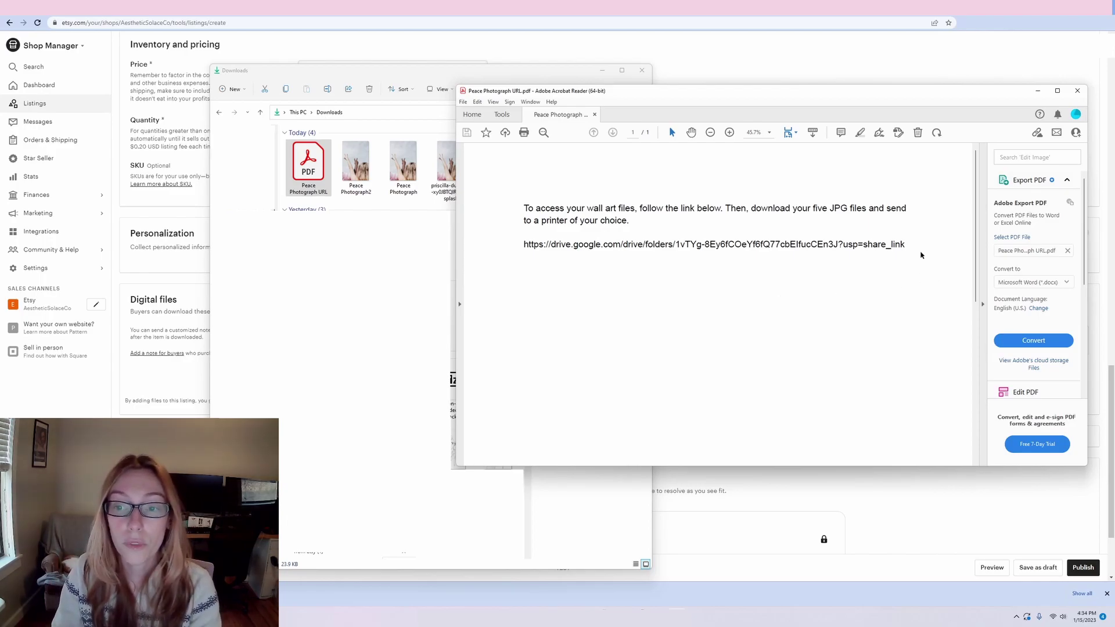
left_click_drag(913, 250, 622, 246)
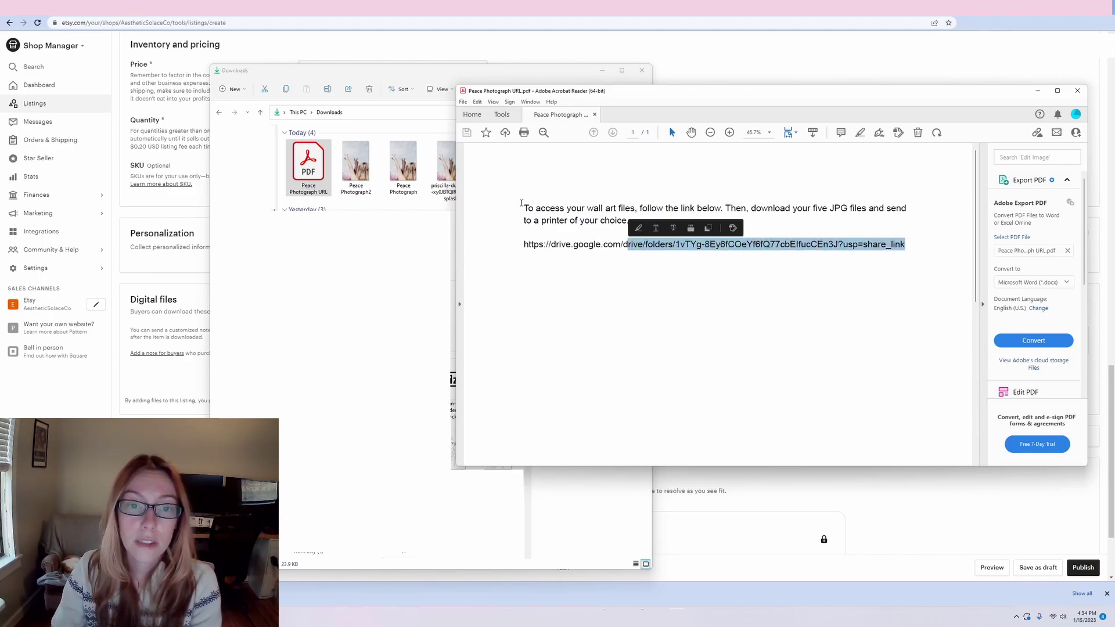
left_click(612, 219)
left_click_drag(566, 207, 628, 222)
left_click(870, 273)
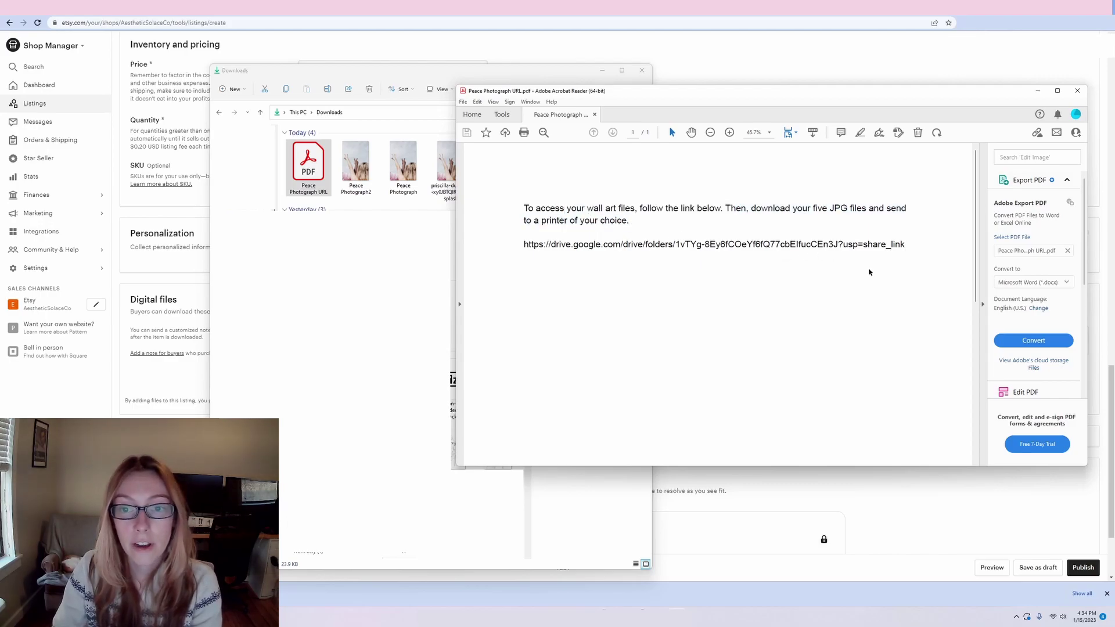
left_click_drag(907, 246, 523, 246)
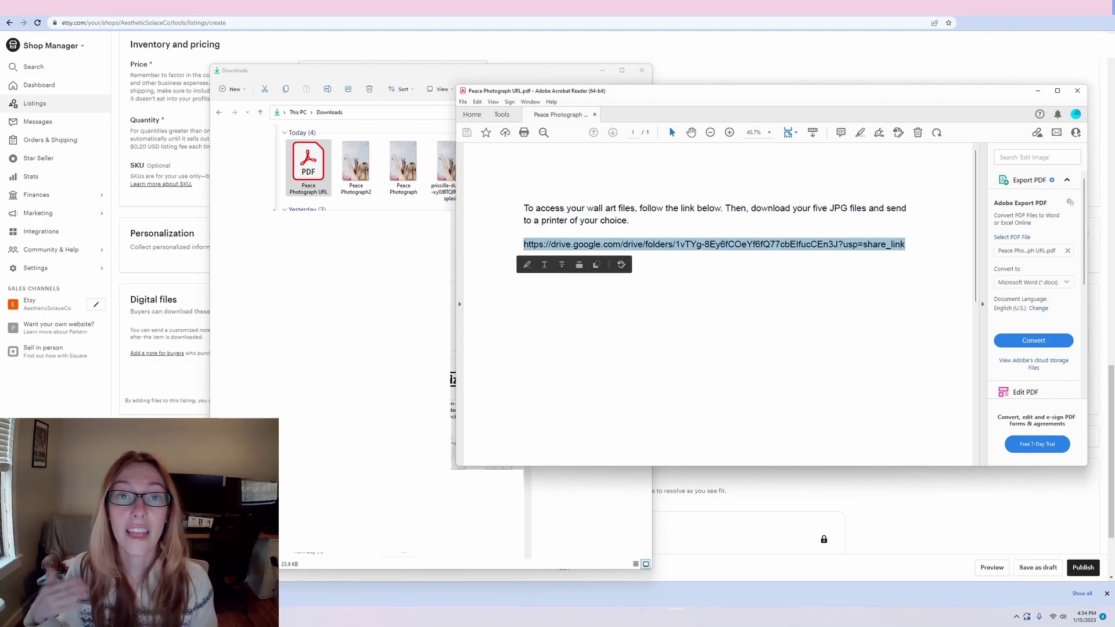